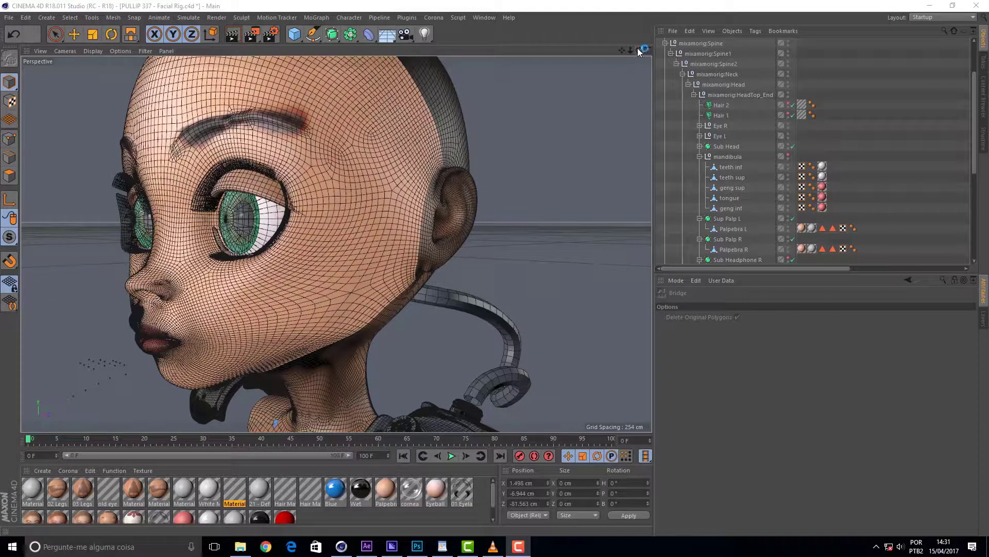
# - Turn the corpinho body's editor visibility off (red) so only the doll head shows
pyautogui.moveTo(639, 51); pyautogui.dragTo(515, 57)
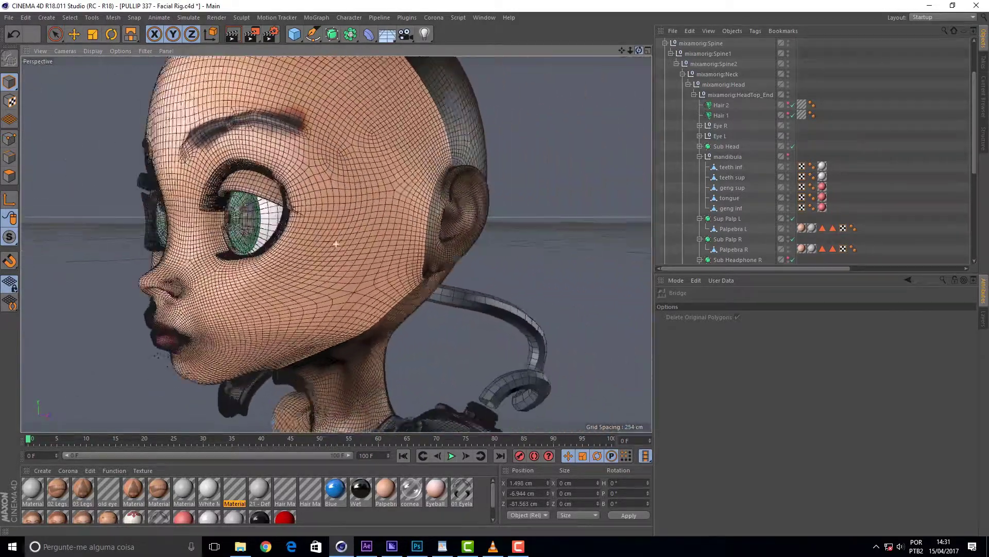
pyautogui.moveTo(639, 51); pyautogui.dragTo(639, 50)
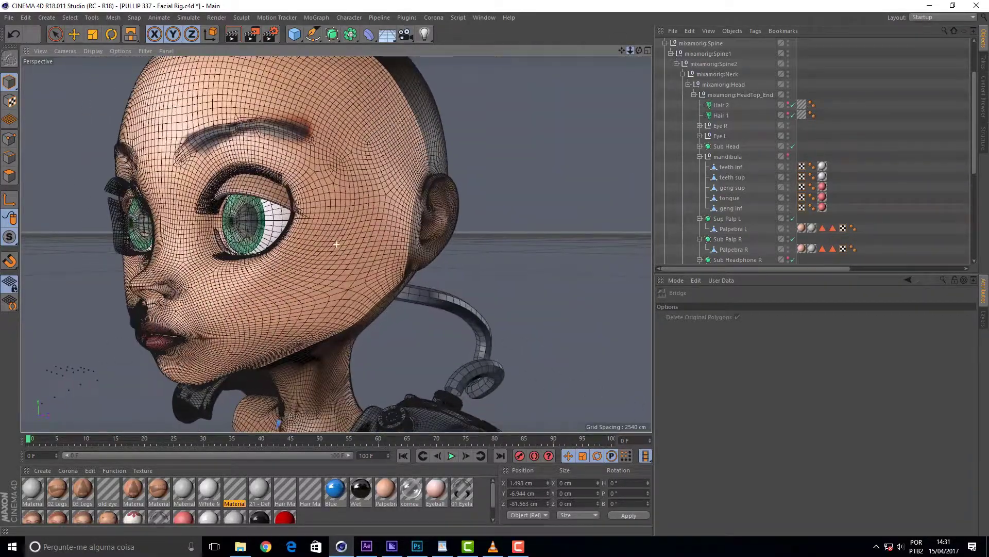
pyautogui.moveTo(630, 50); pyautogui.dragTo(639, 50)
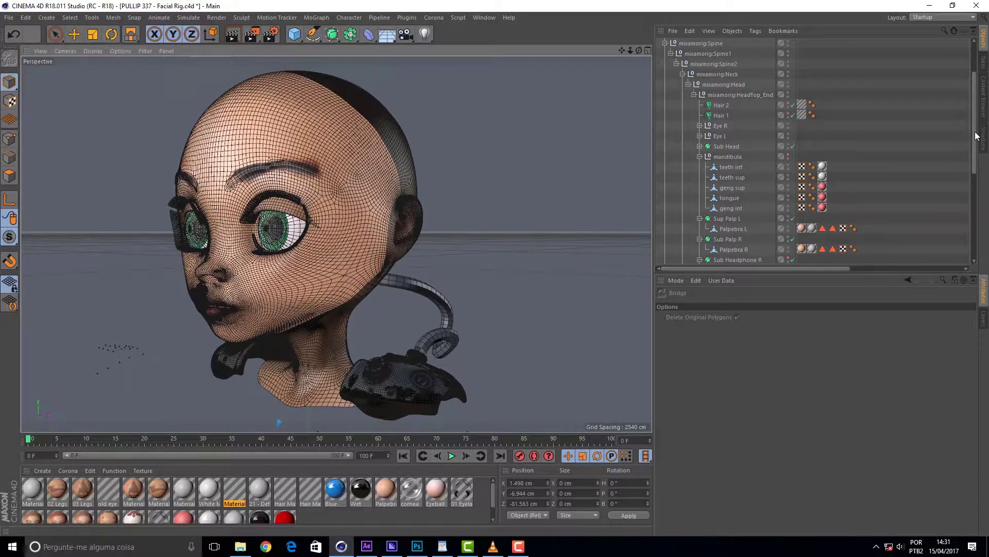
pyautogui.scroll(3, 958, 79)
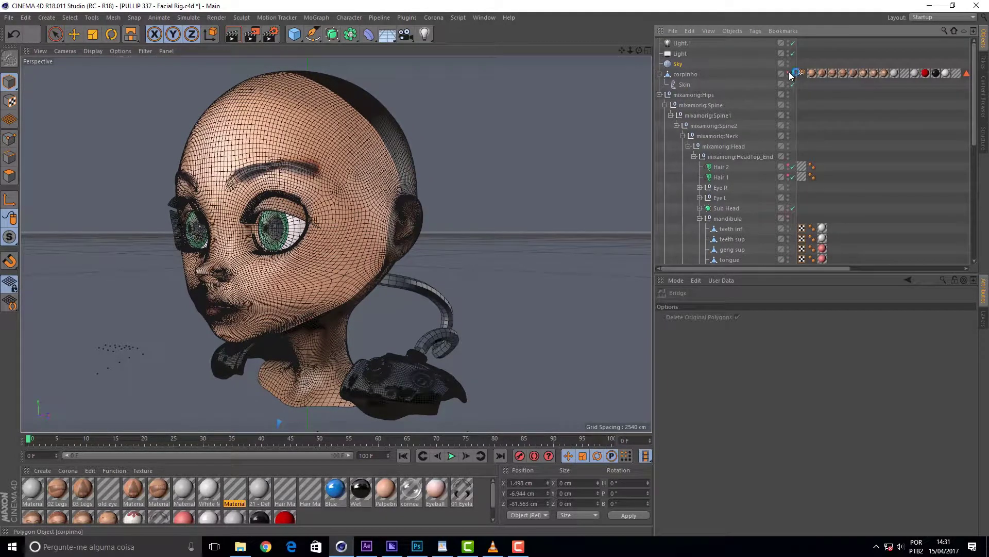
pyautogui.click(789, 73)
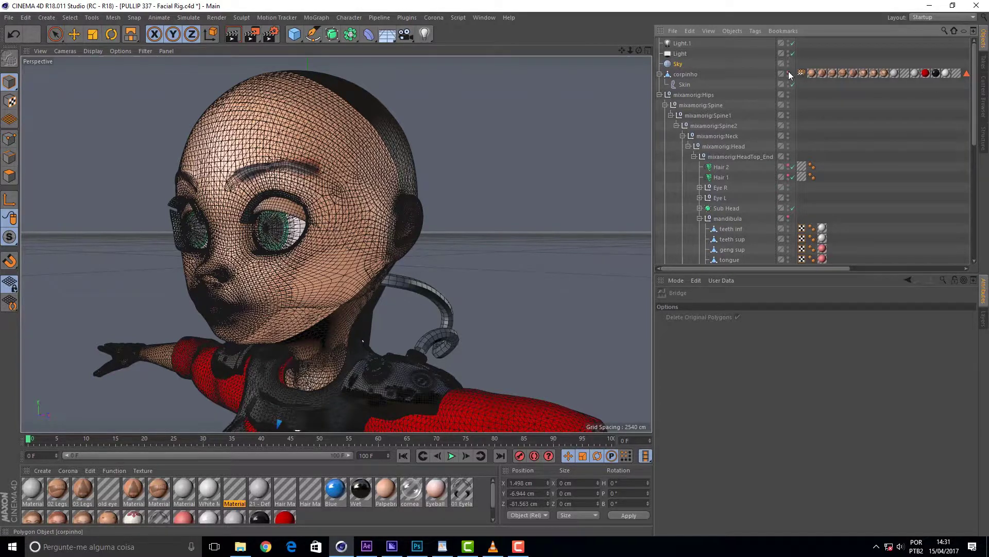
pyautogui.click(788, 73)
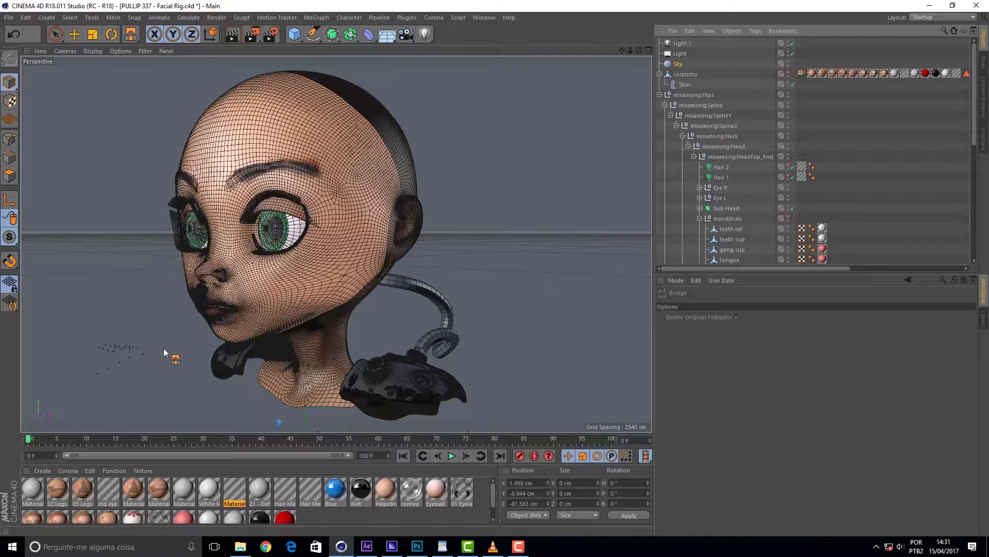
pyautogui.moveTo(633, 55); pyautogui.dragTo(504, 179)
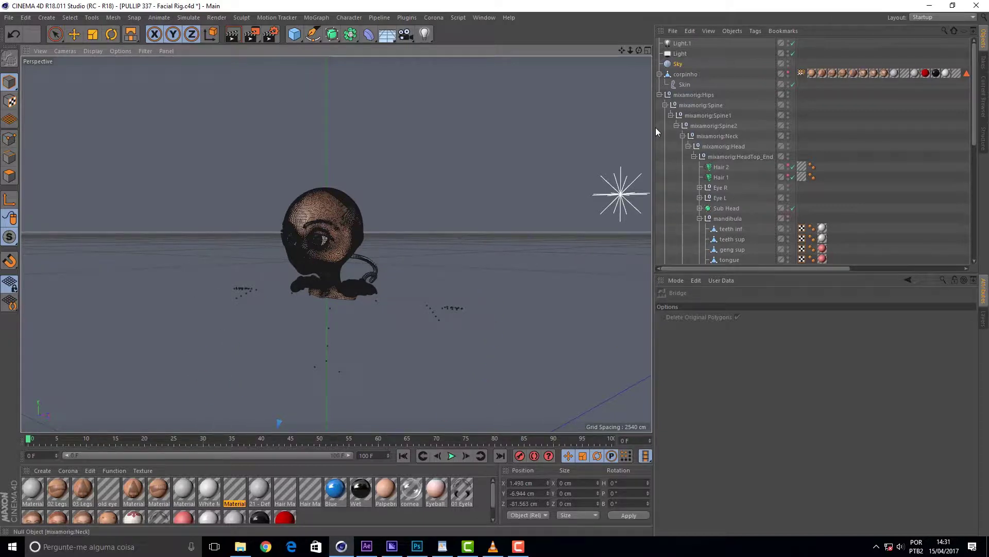
pyautogui.moveTo(621, 50)
pyautogui.mouseDown()
pyautogui.moveTo(644, 50)
pyautogui.moveTo(626, 55)
pyautogui.moveTo(626, 79)
pyautogui.mouseUp()
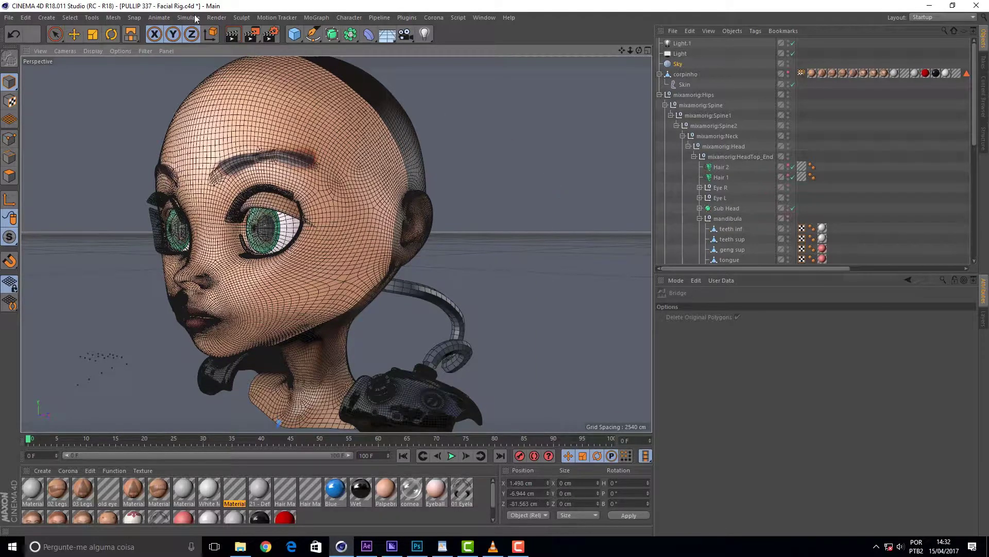
pyautogui.press('n')
pyautogui.press('g')
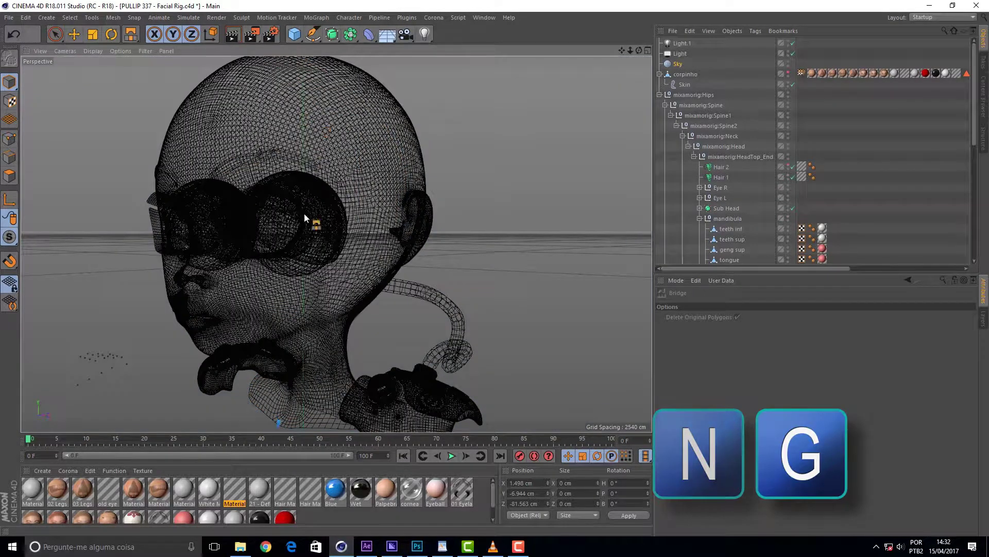
pyautogui.click(74, 34)
pyautogui.click(88, 51)
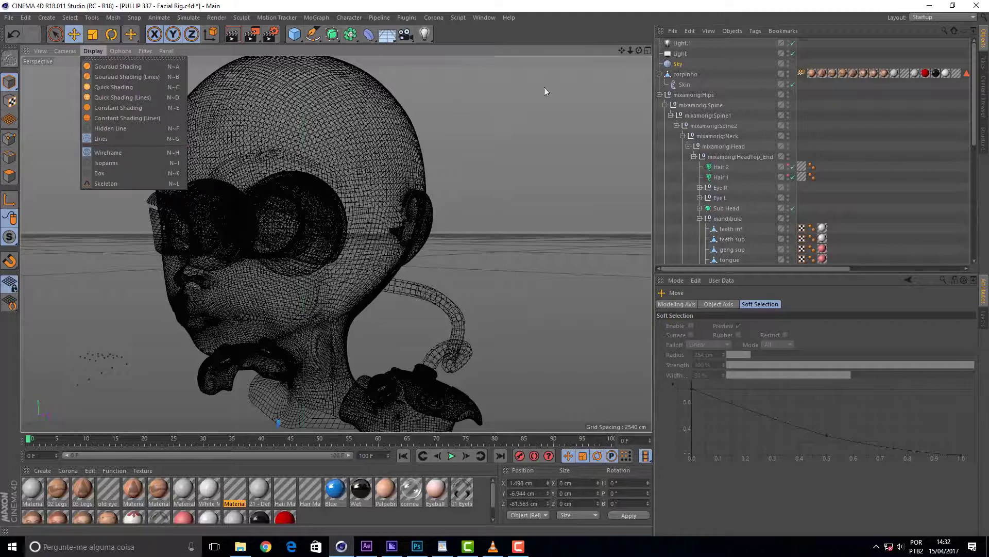
pyautogui.click(493, 122)
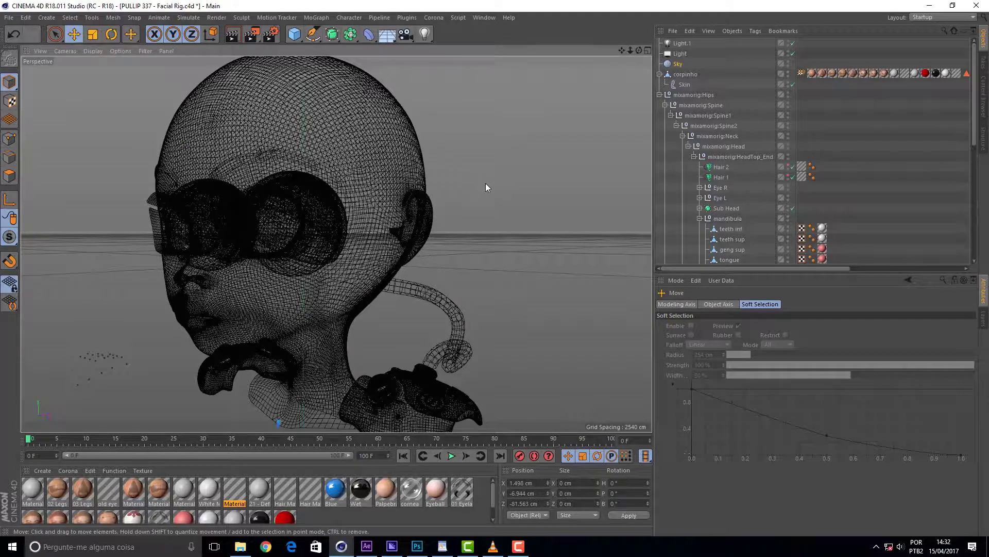
pyautogui.press('n')
pyautogui.press('a')
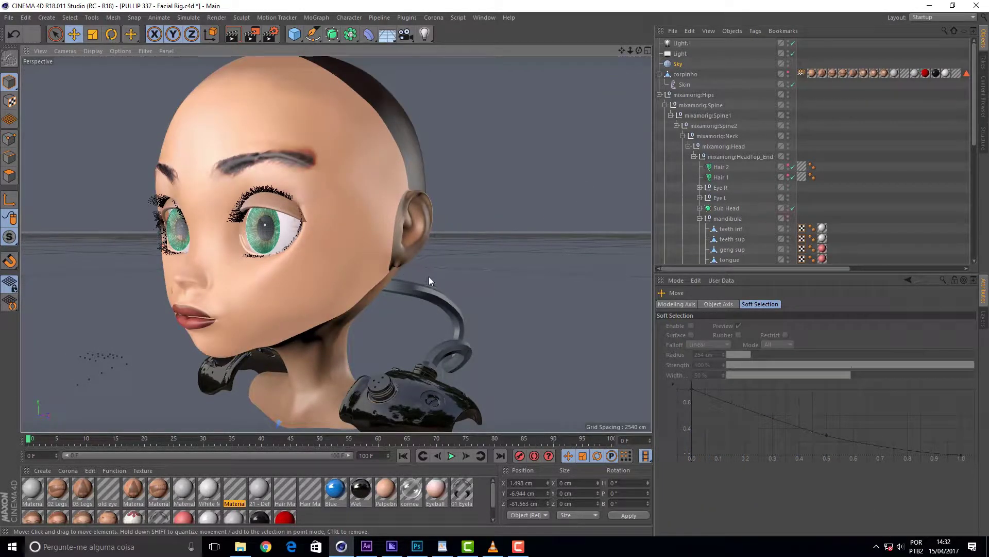
pyautogui.press('n')
pyautogui.press('b')
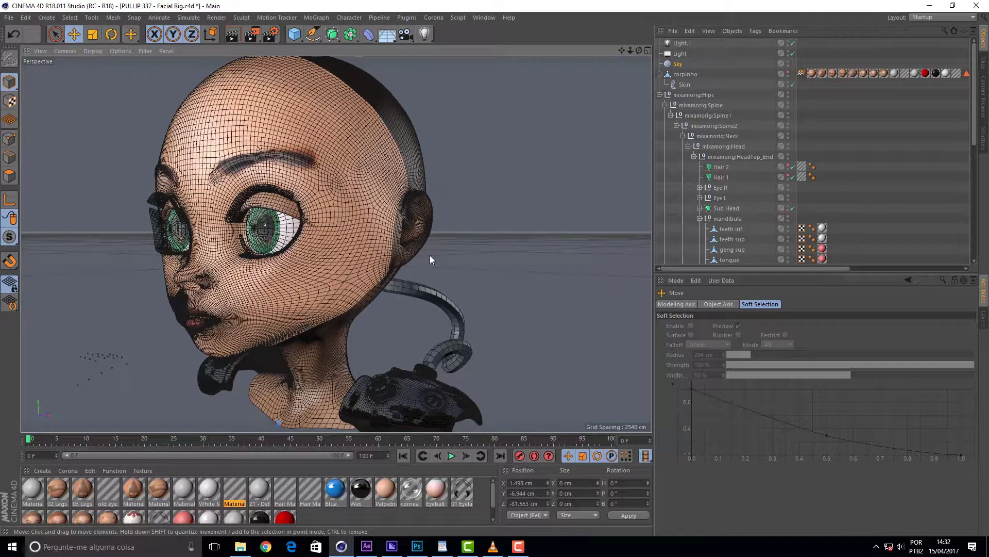
pyautogui.press('n')
pyautogui.press('g')
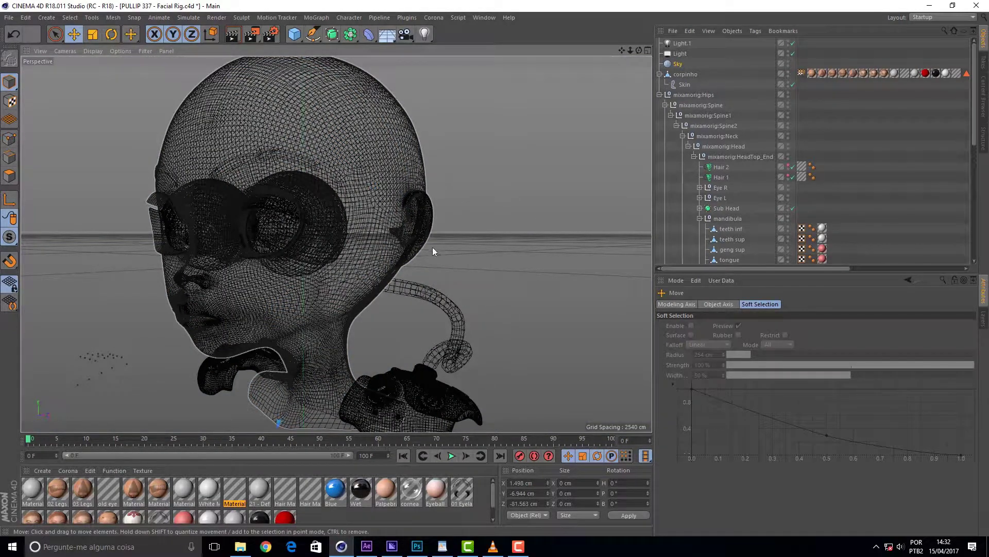
pyautogui.press('n')
pyautogui.press('h')
pyautogui.press('n')
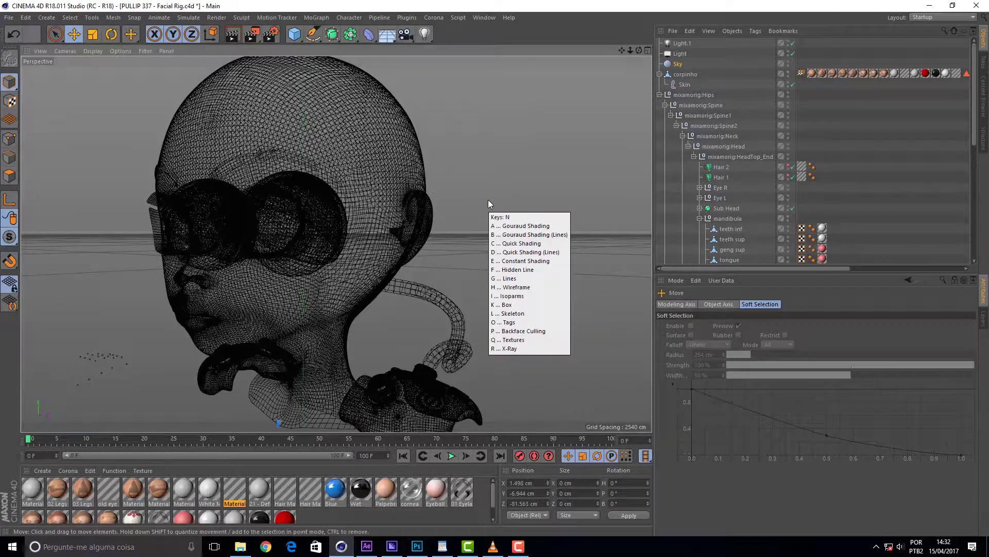
pyautogui.click(495, 226)
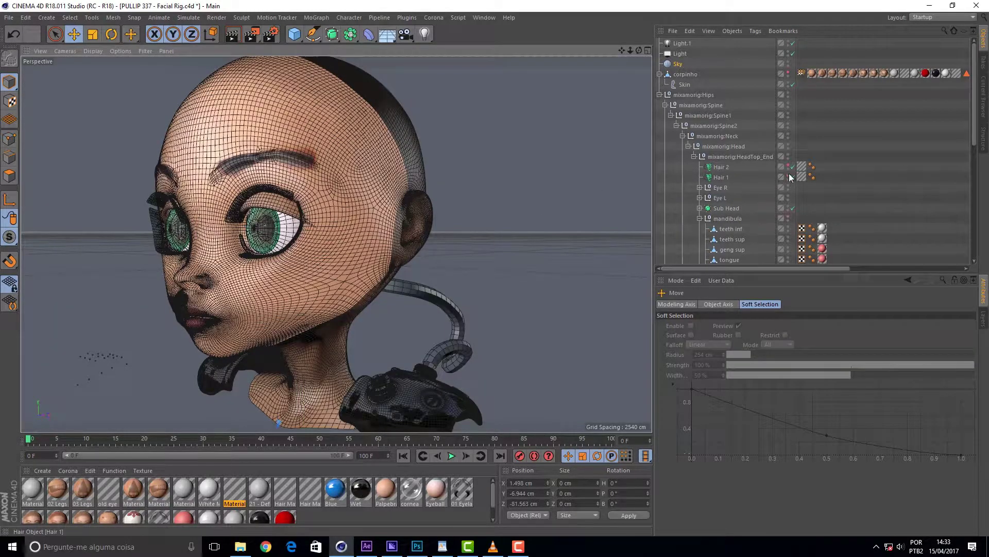
# - Expand Sub Head and switch Head 001's editor visibility off, leaving the eyes and inner parts
pyautogui.scroll(-2, 750, 188)
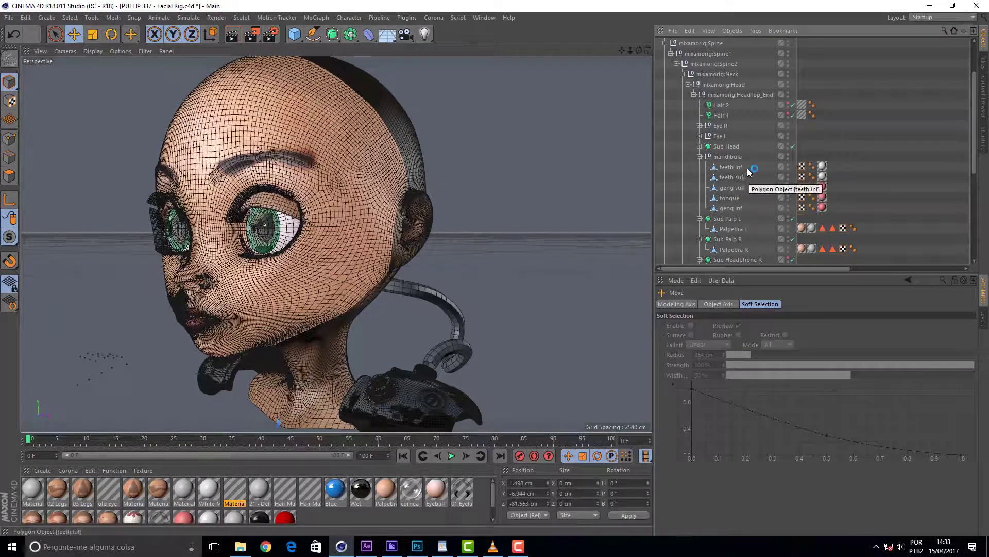
pyautogui.click(700, 146)
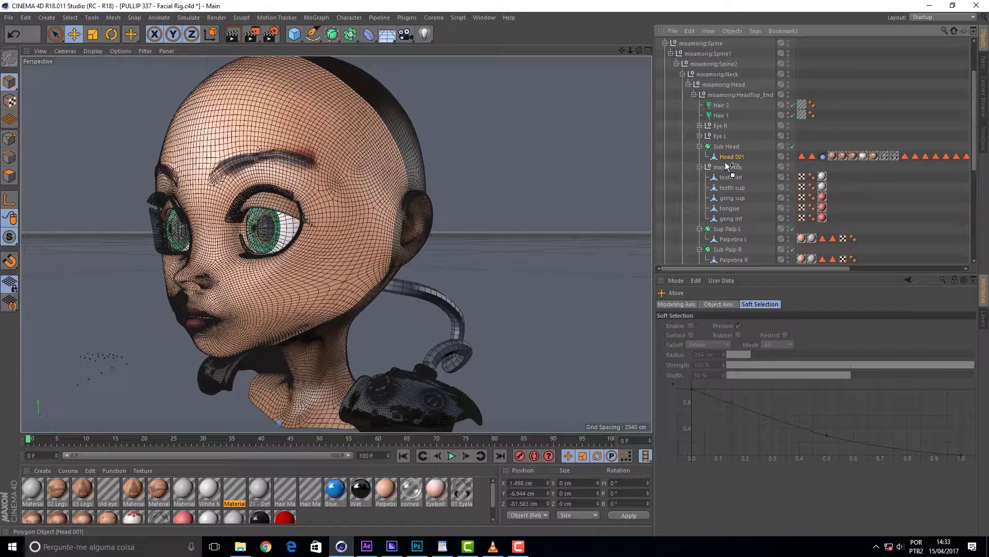
pyautogui.click(725, 146)
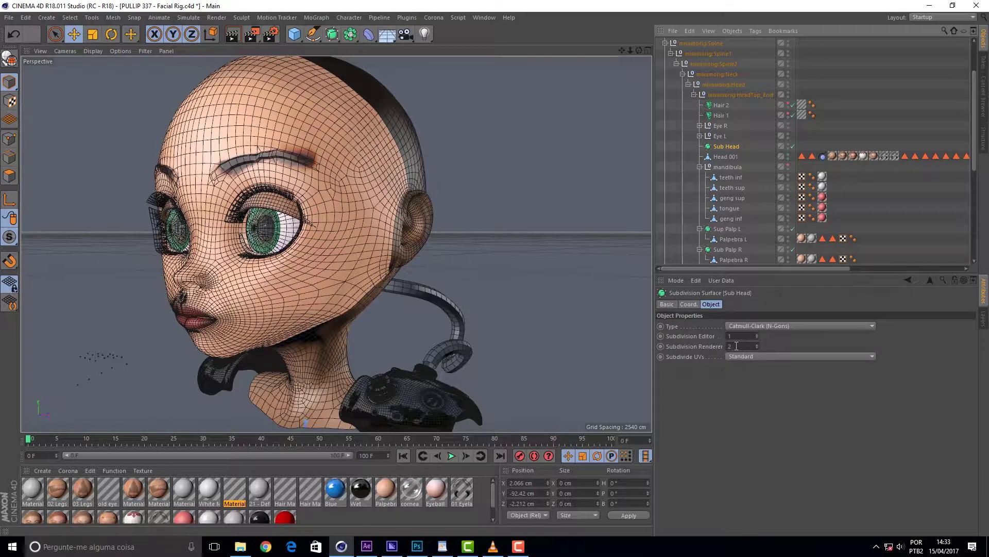
pyautogui.click(728, 157)
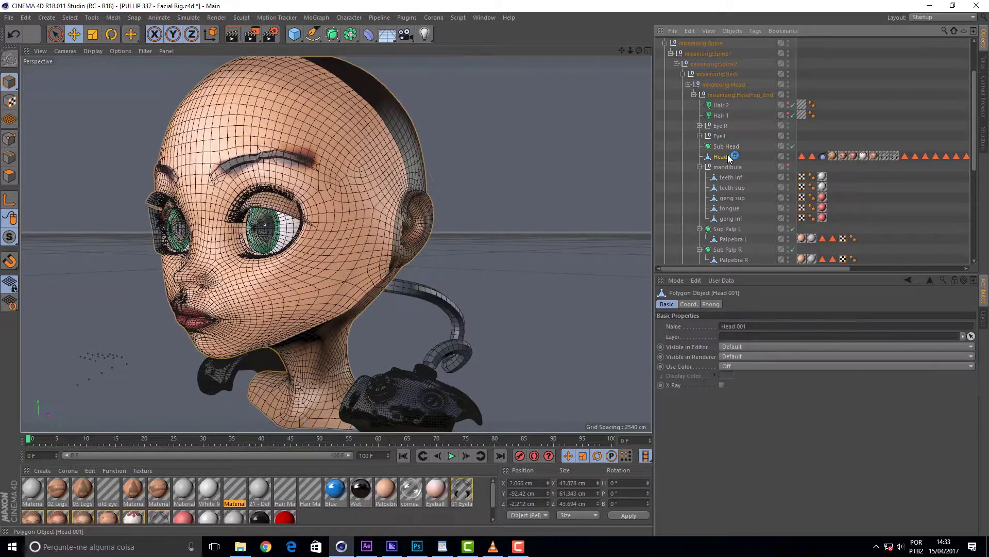
pyautogui.click(788, 154)
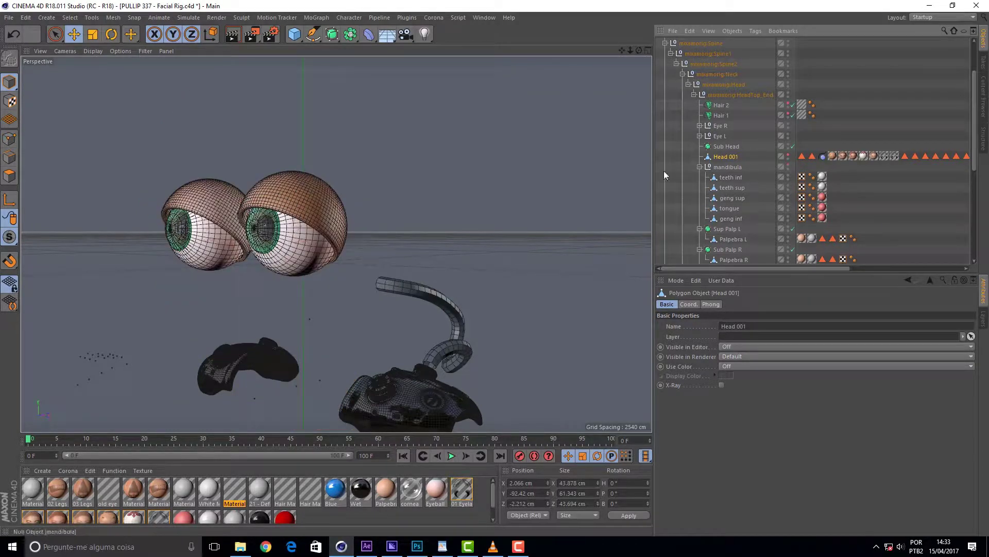
# - Switch to the Perspective/Top/Right/Front four-view layout and collapse mixamorig:HeadTop_End
pyautogui.keyDown('alt'); pyautogui.moveTo(521, 175); pyautogui.dragTo(468, 152); pyautogui.keyUp('alt')
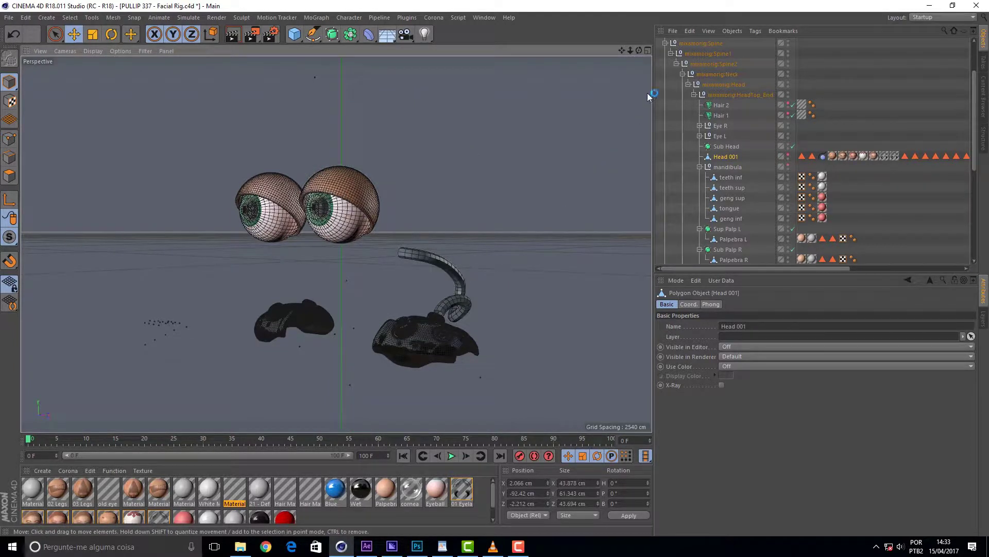
pyautogui.click(648, 52)
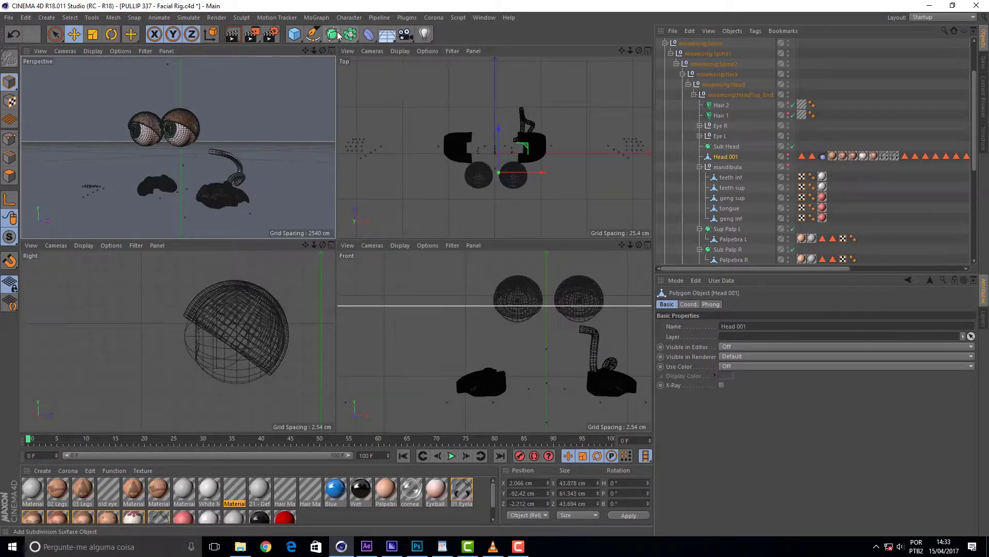
pyautogui.click(694, 95)
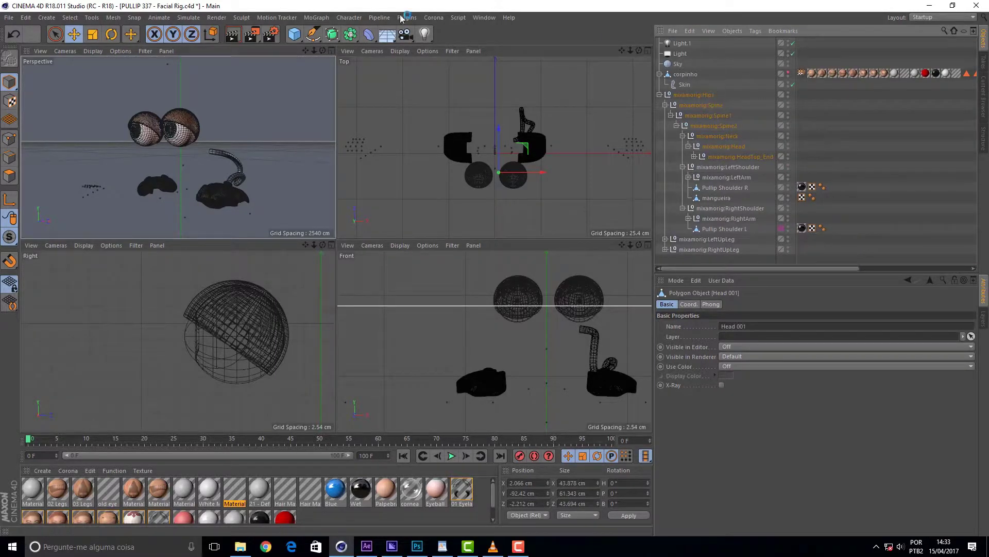
# - Activate the Joint Tool with the Default modifier option checked and Move as default mode
pyautogui.click(349, 19)
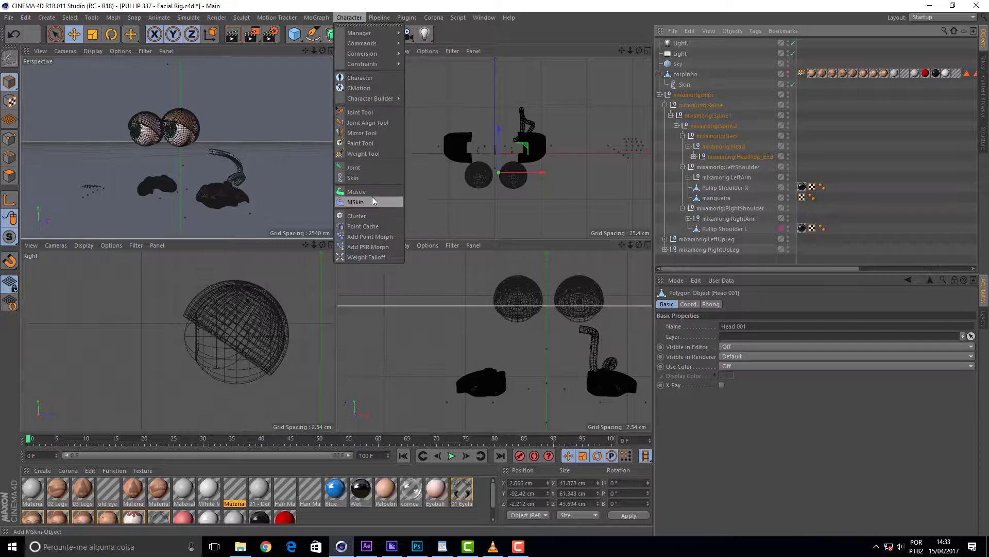
pyautogui.click(369, 112)
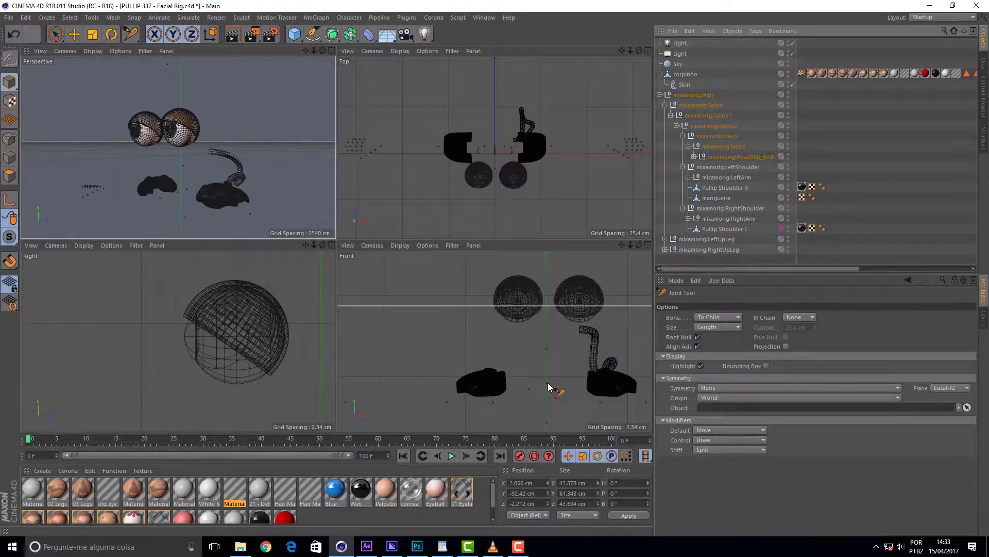
pyautogui.press('ctrl')
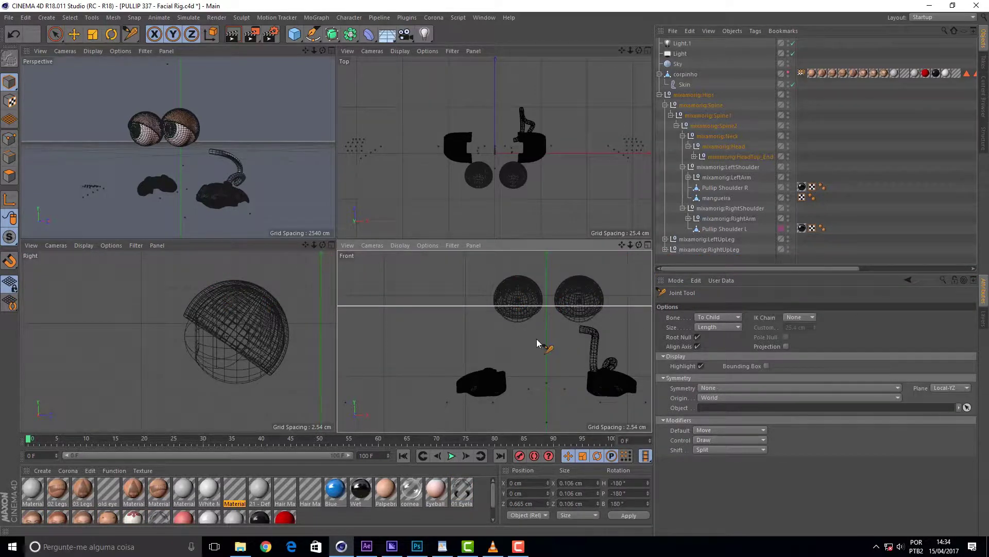
pyautogui.click(715, 436)
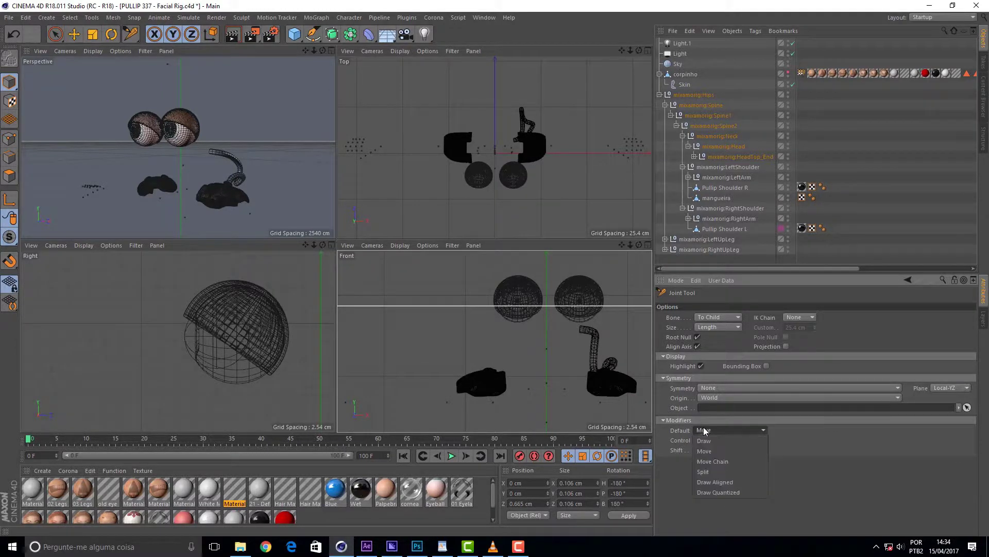
pyautogui.click(819, 452)
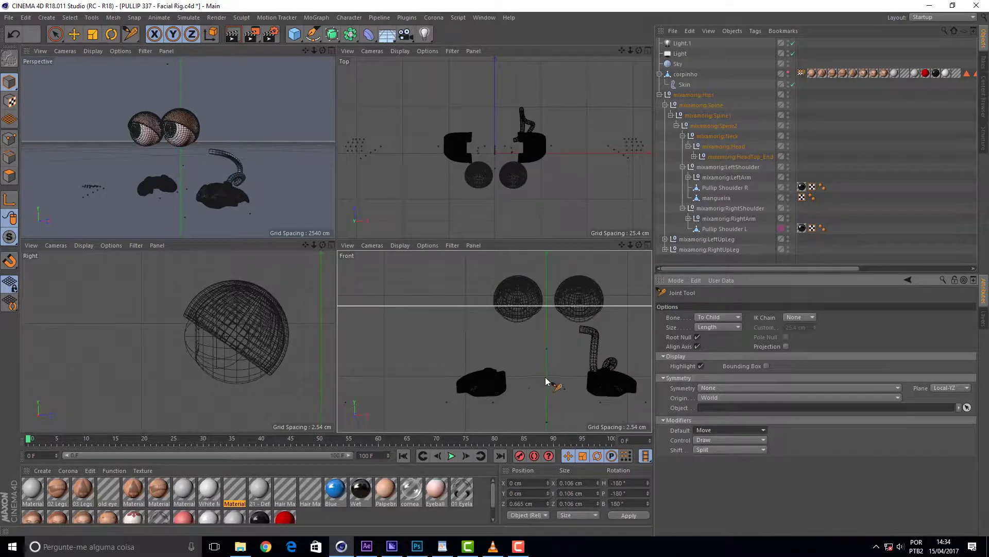
pyautogui.click(519, 547)
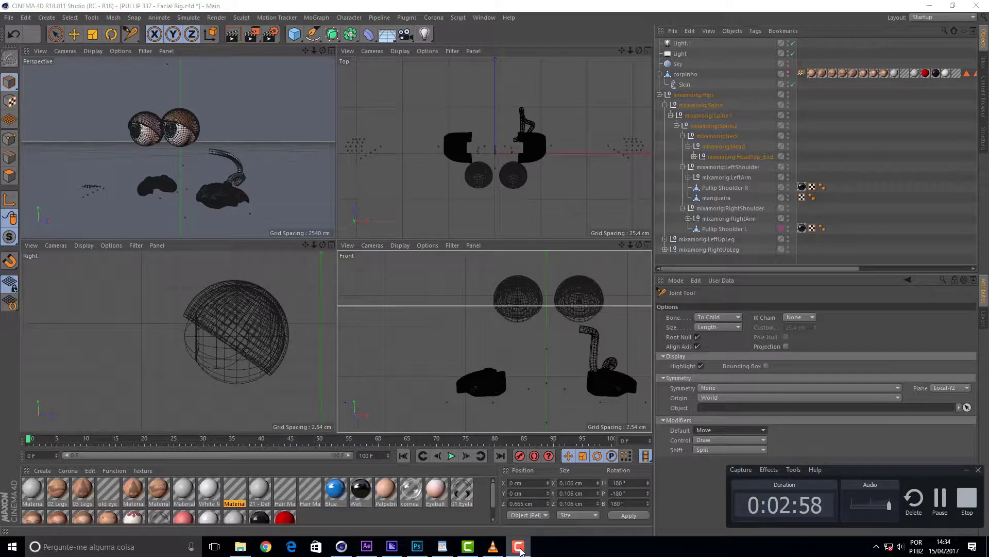
pyautogui.click(520, 548)
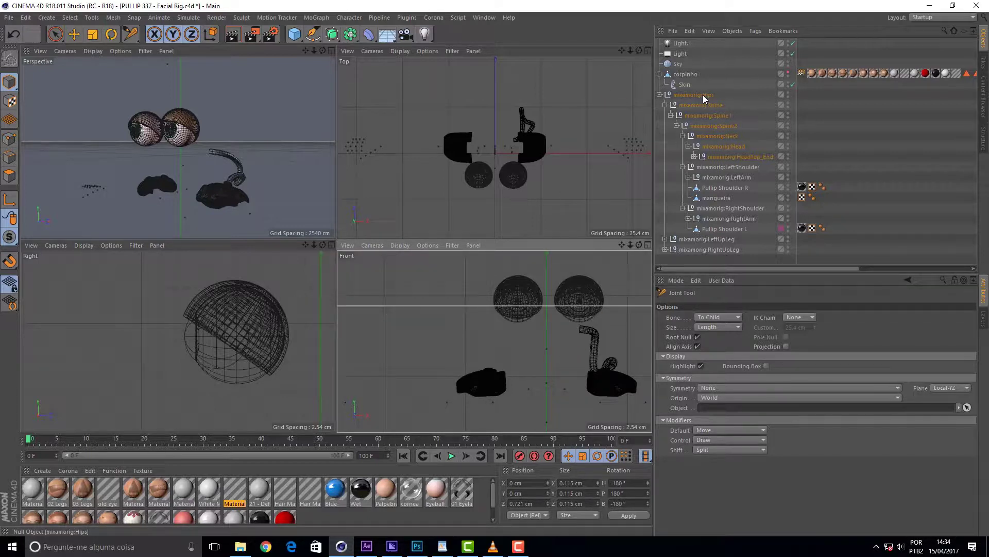
# - Reselect the Joint Tool, maximize the Front view and expand mixamorig:HeadTop_End's children
pyautogui.click(77, 33)
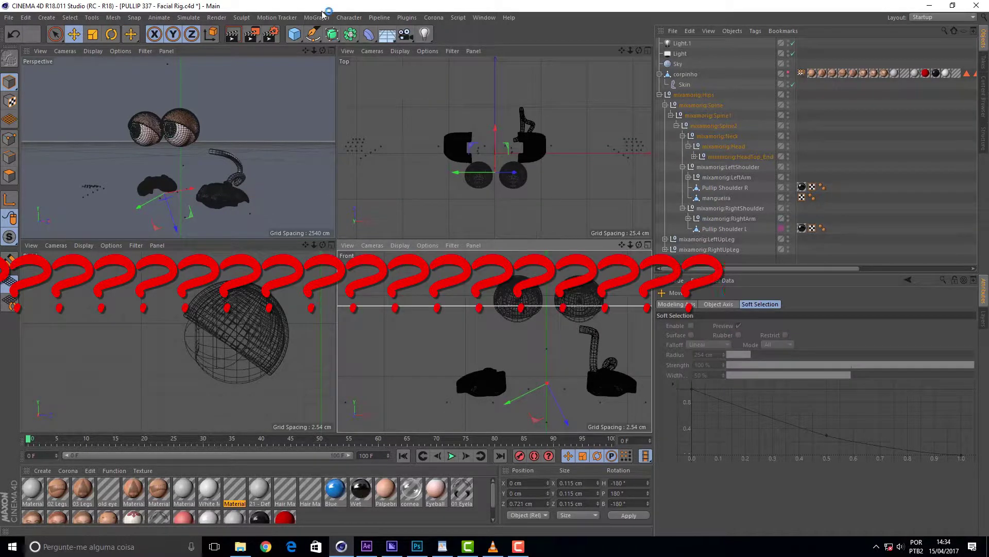
pyautogui.click(349, 18)
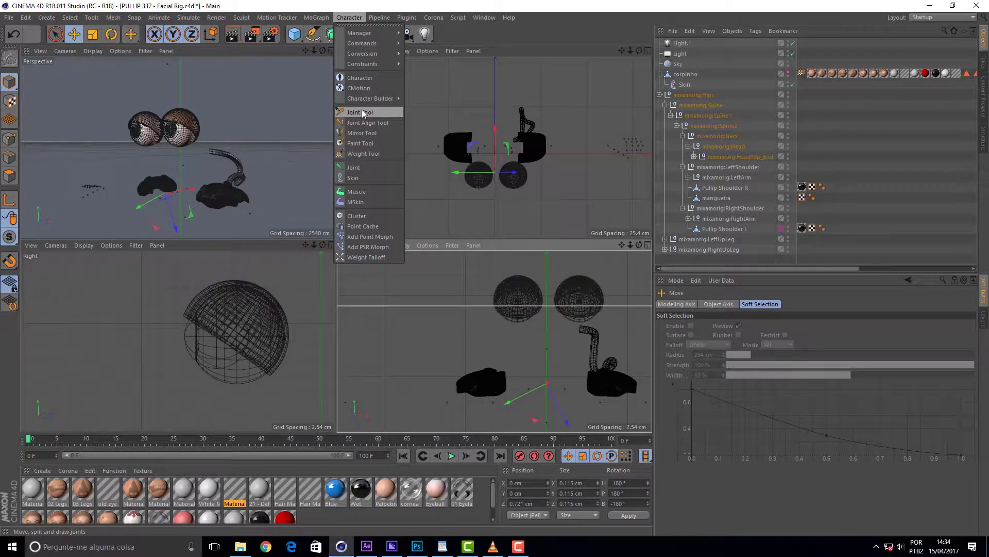
pyautogui.click(361, 111)
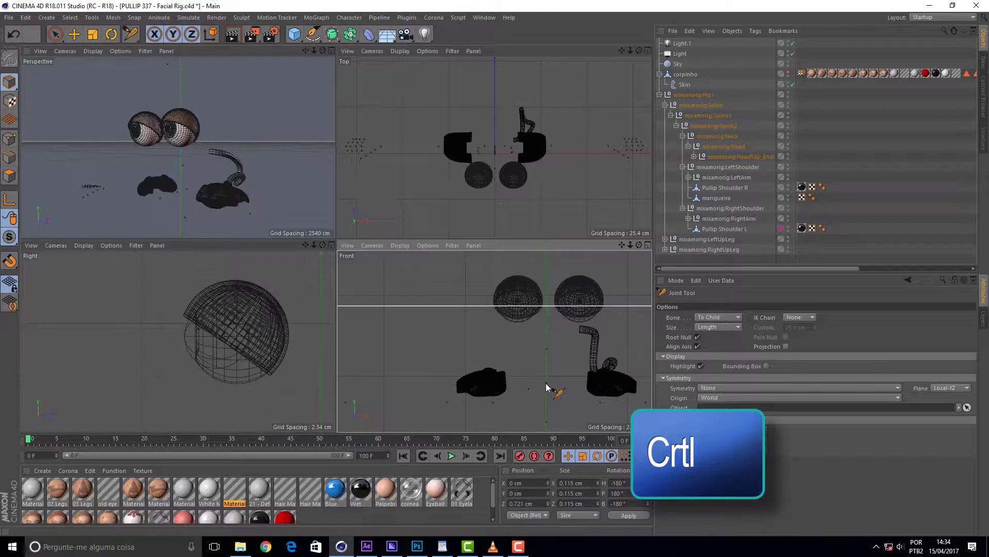
pyautogui.click(648, 245)
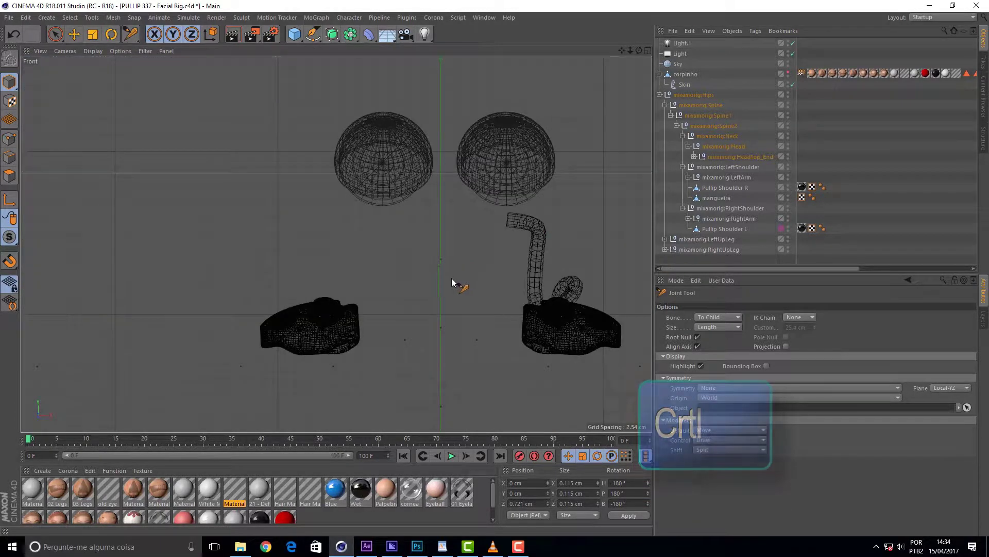
pyautogui.keyDown('ctrl'); pyautogui.click(444, 330); pyautogui.keyUp('ctrl')
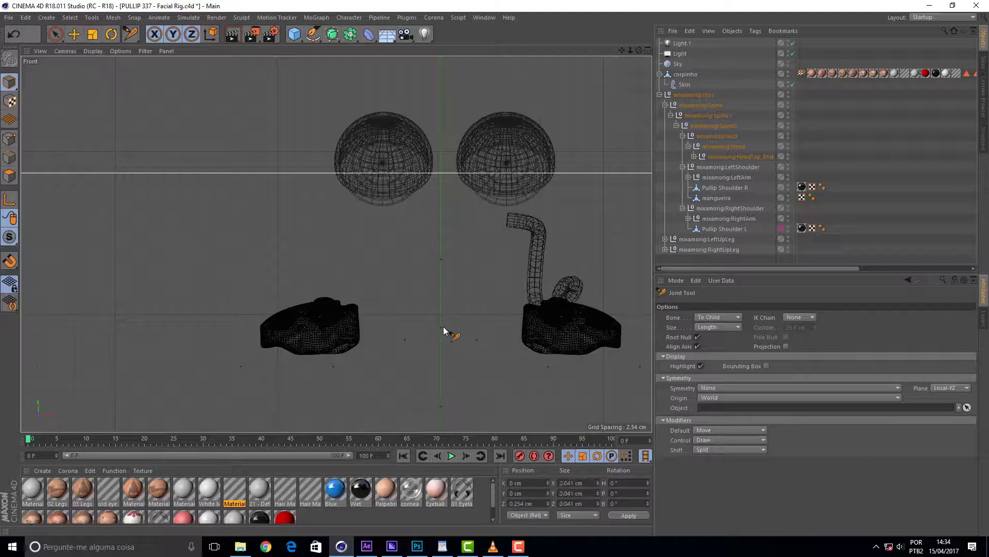
pyautogui.rightClick(463, 260)
pyautogui.click(471, 245)
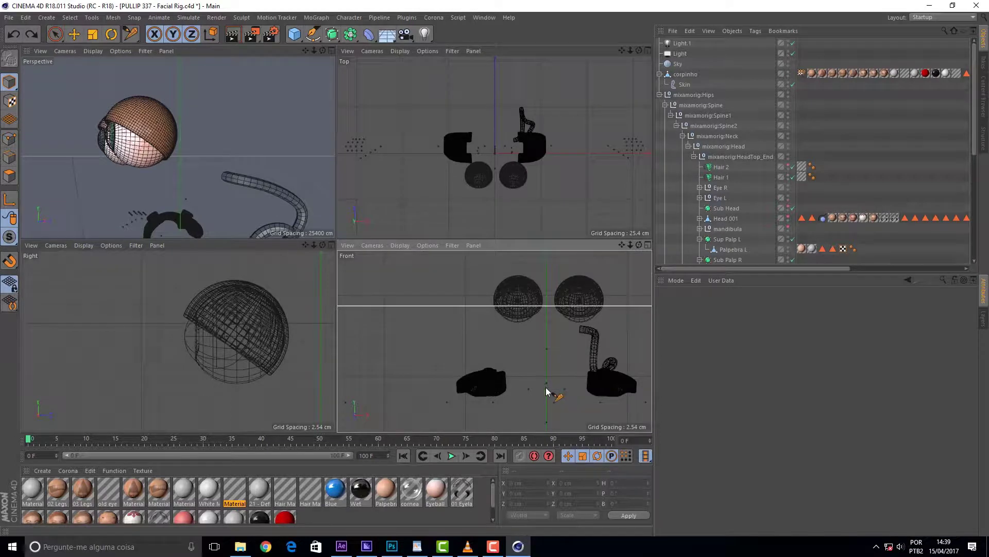
# - Draw a Root > Joint > Joint.1 chain upward below the head in the Front view
pyautogui.keyDown('ctrl'); pyautogui.click(546, 381); pyautogui.keyUp('ctrl')
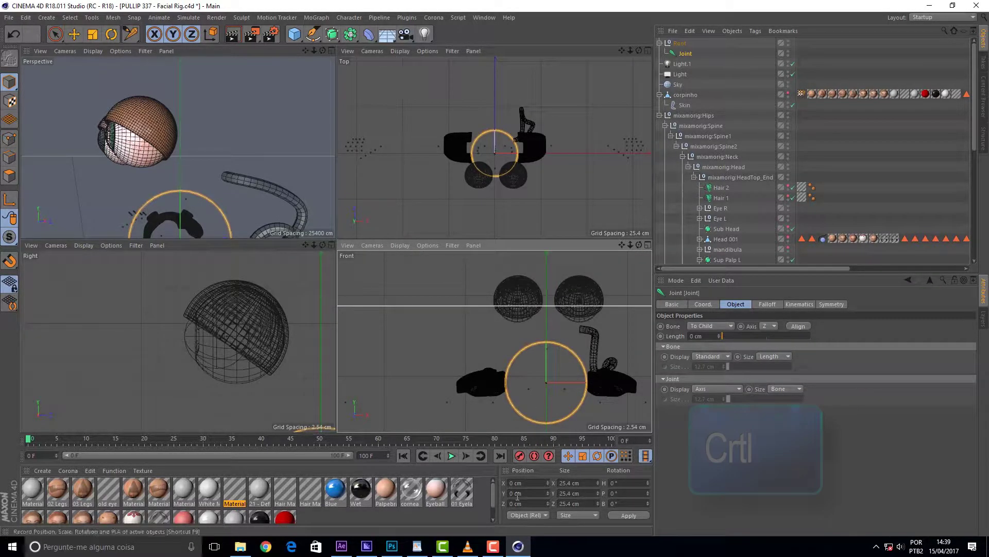
pyautogui.hotkey('ctrl', 'z')
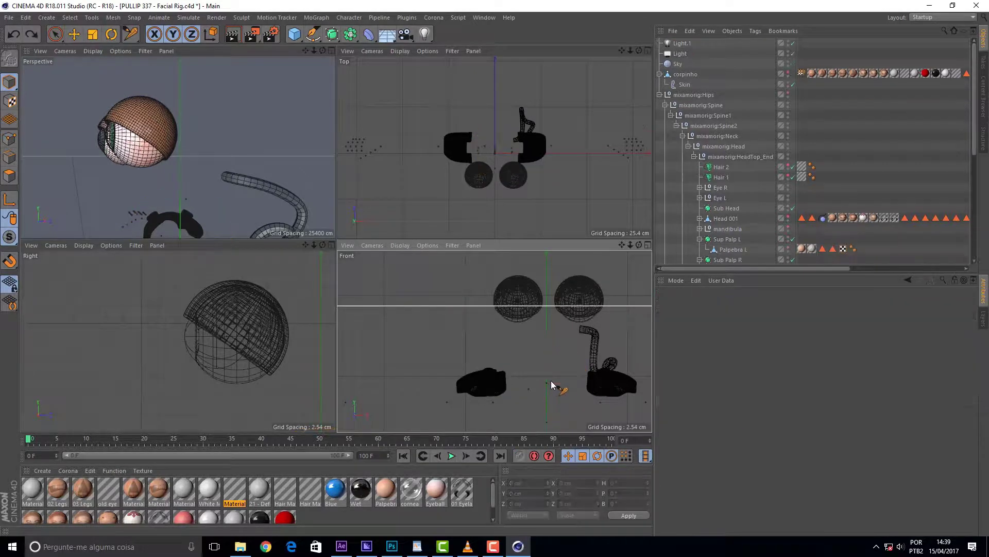
pyautogui.keyDown('ctrl'); pyautogui.moveTo(546, 385); pyautogui.dragTo(545, 372); pyautogui.keyUp('ctrl')
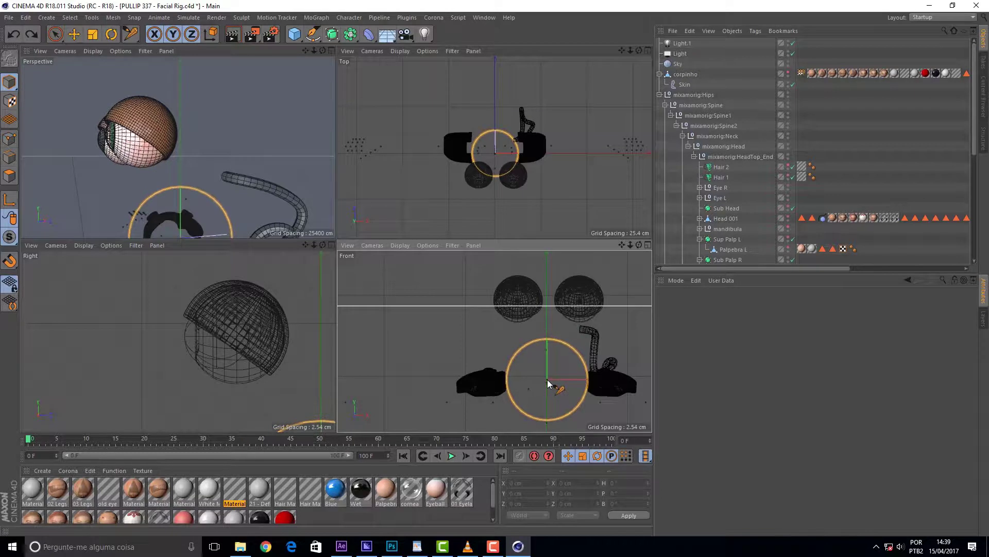
pyautogui.hotkey('ctrl', 'z')
pyautogui.keyDown('ctrl'); pyautogui.moveTo(547, 386); pyautogui.dragTo(546, 348); pyautogui.keyUp('ctrl')
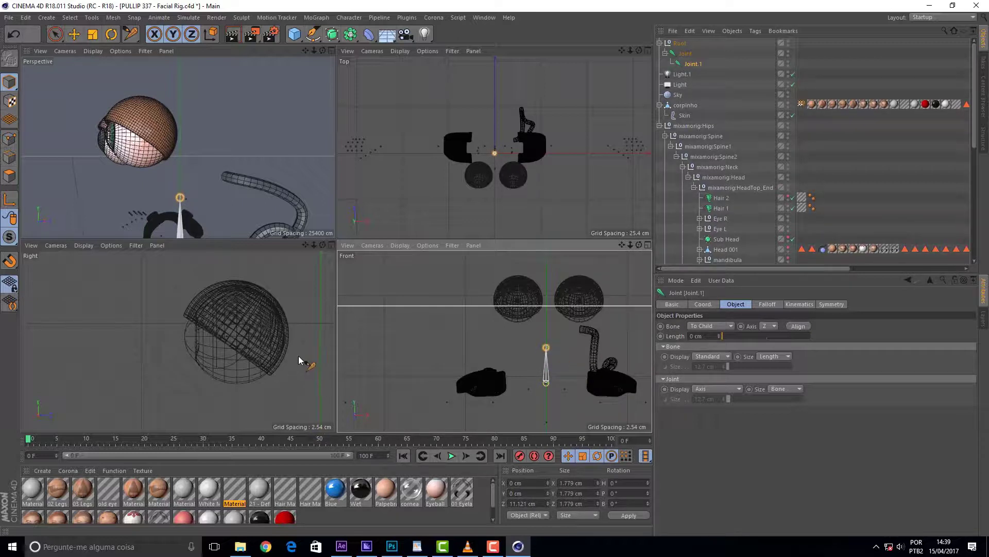
# - Turn Sub Head's visibility back on so the doll's face mesh shows
pyautogui.scroll(-3, 291, 347)
pyautogui.scroll(-2, 294, 349)
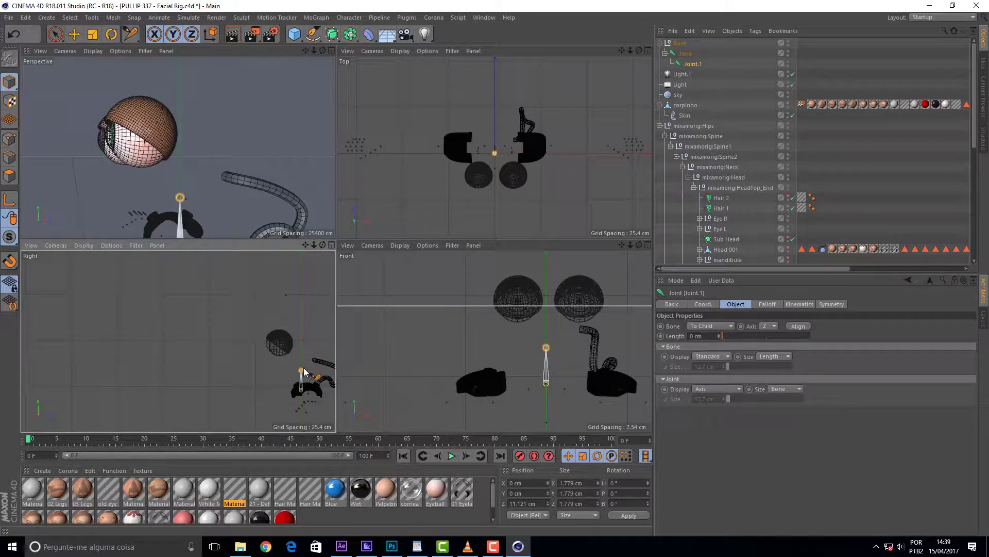
pyautogui.scroll(3, 314, 370)
pyautogui.scroll(2, 314, 370)
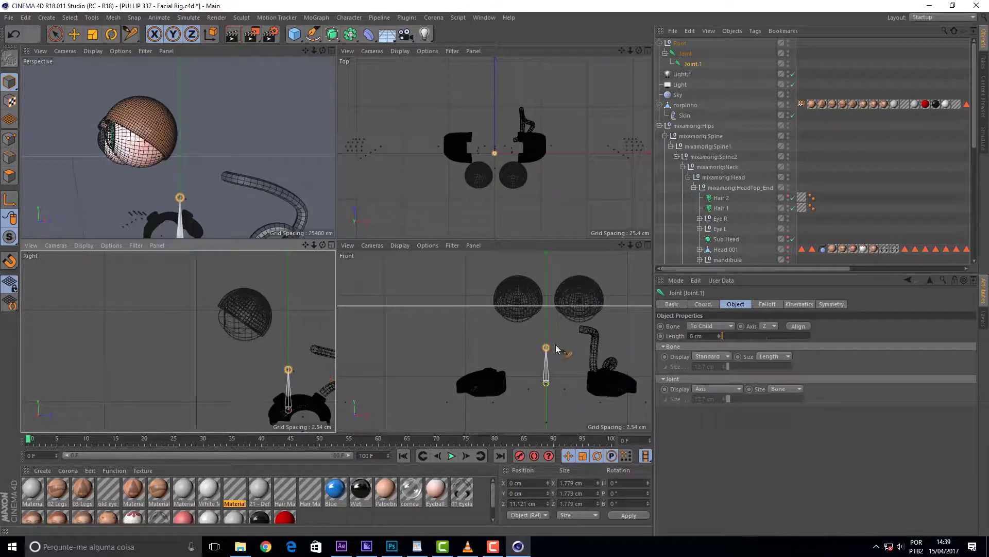
pyautogui.scroll(-4, 245, 346)
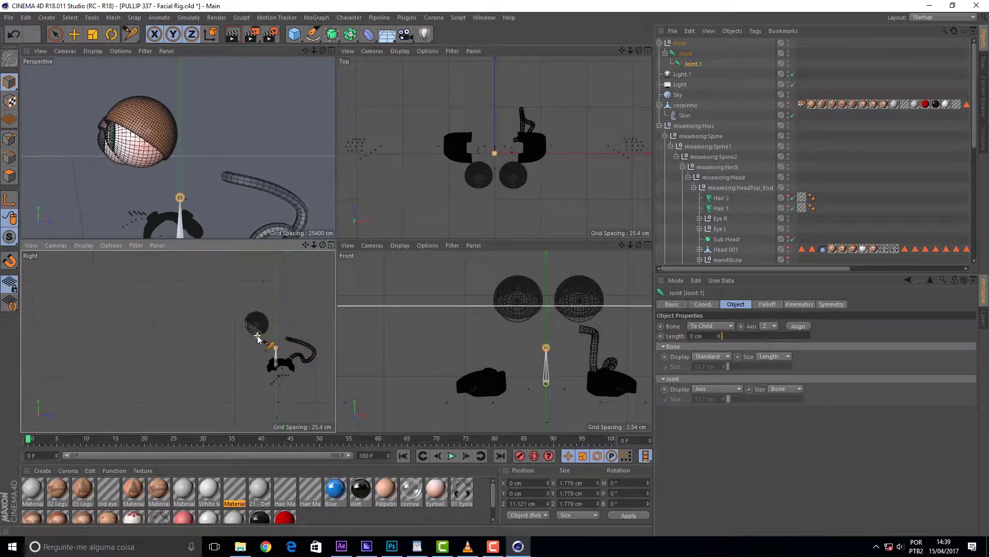
pyautogui.scroll(4, 258, 338)
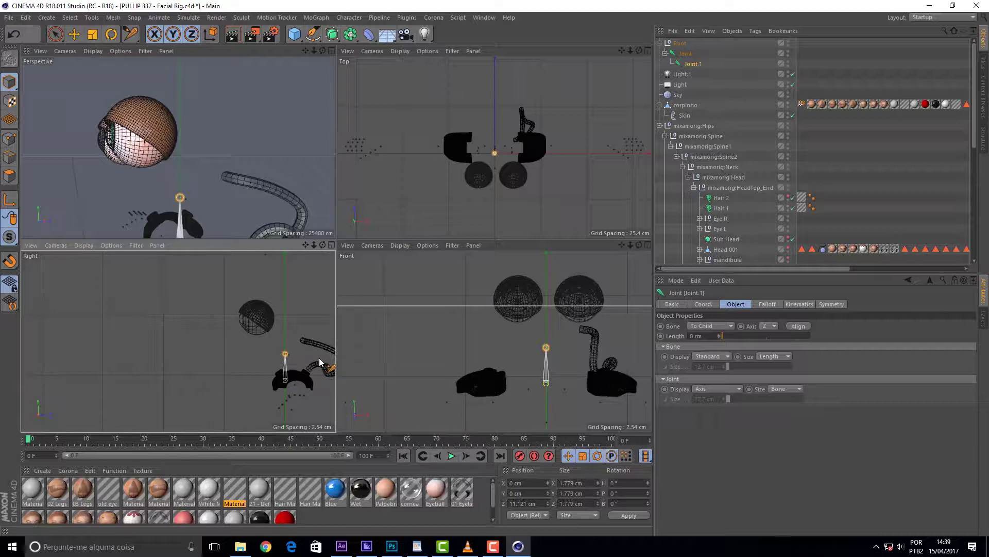
pyautogui.click(792, 239)
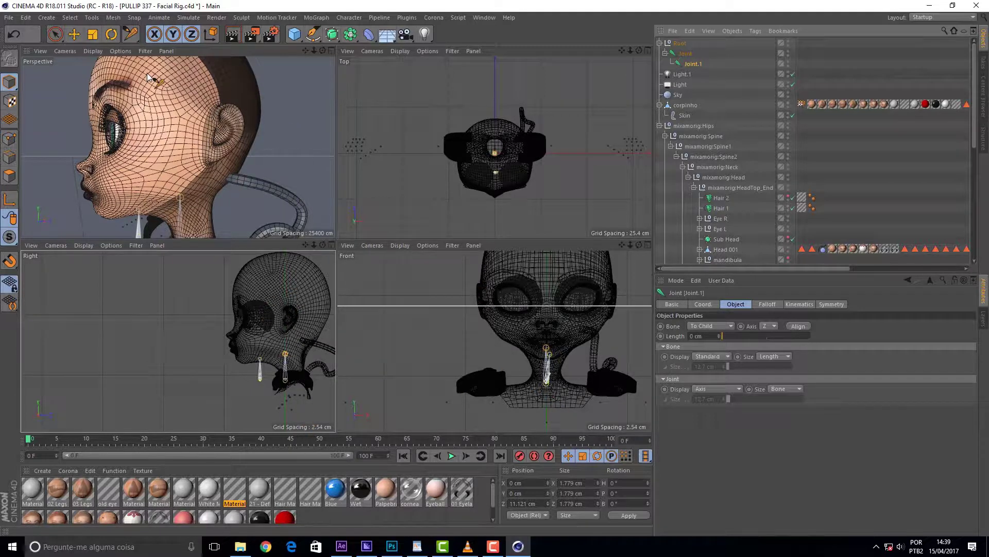
# - Delete the new Root null together with its joint chain
pyautogui.click(685, 43)
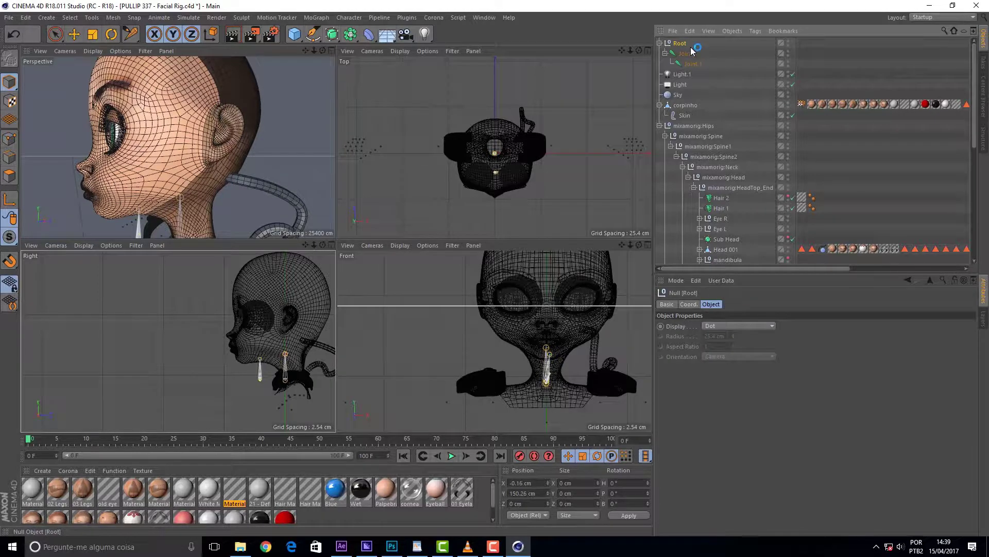
pyautogui.press('Delete')
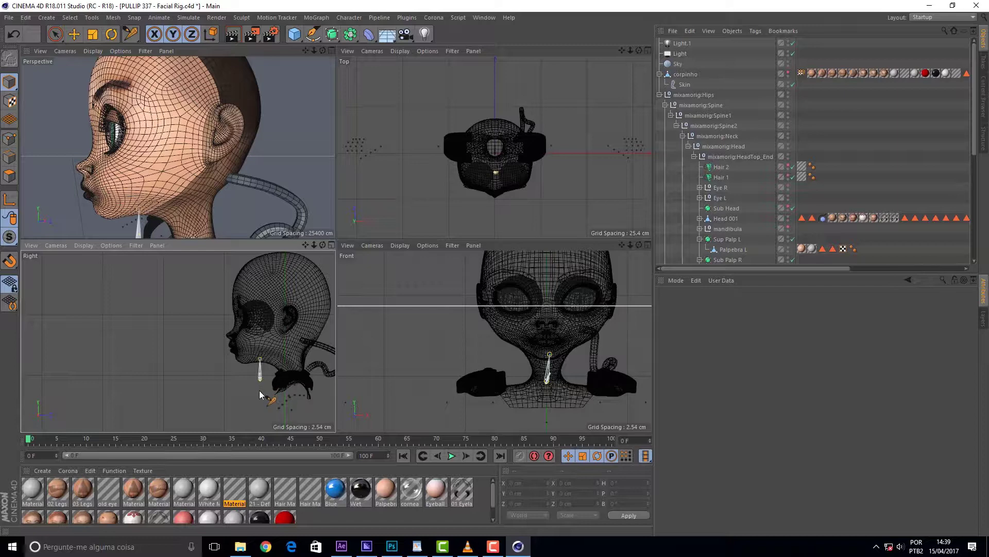
pyautogui.scroll(-5, 708, 170)
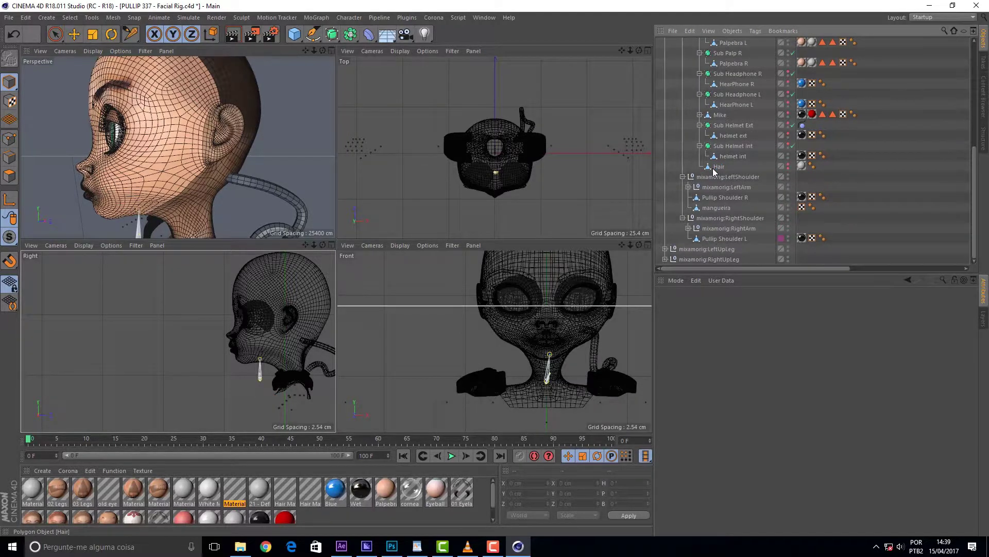
pyautogui.scroll(5, 713, 172)
pyautogui.scroll(-2, 714, 172)
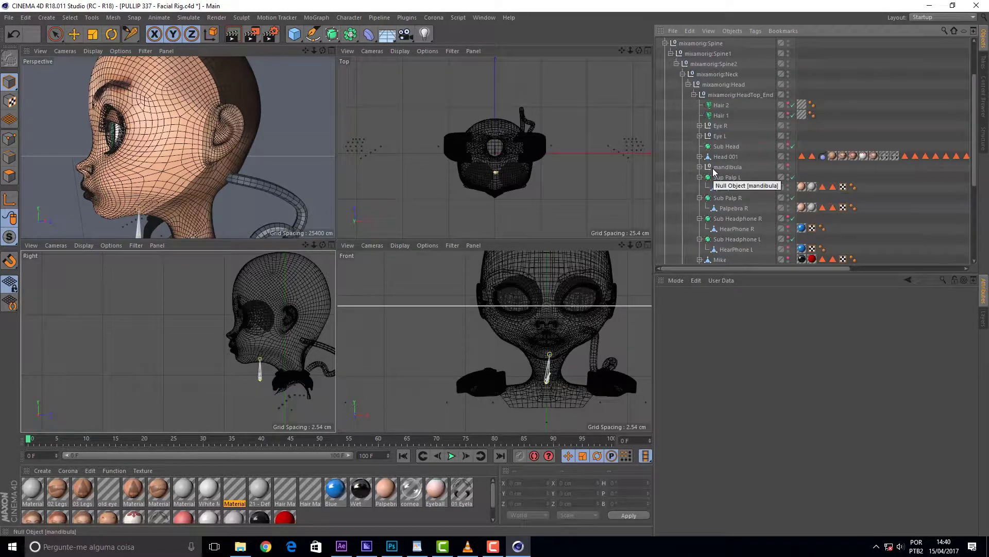
# - Delete the white object at the doll's neck and maximize the Right view
pyautogui.click(75, 34)
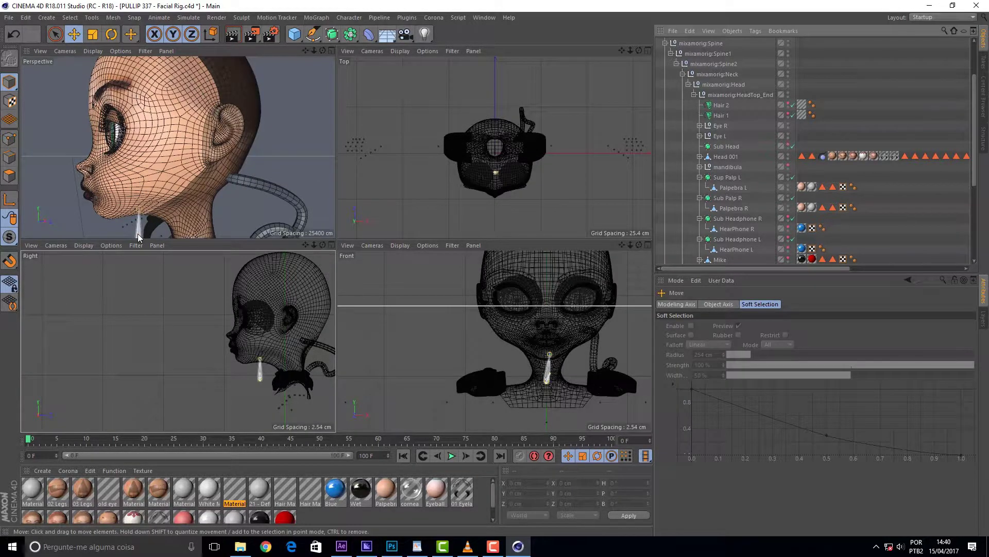
pyautogui.press('Delete')
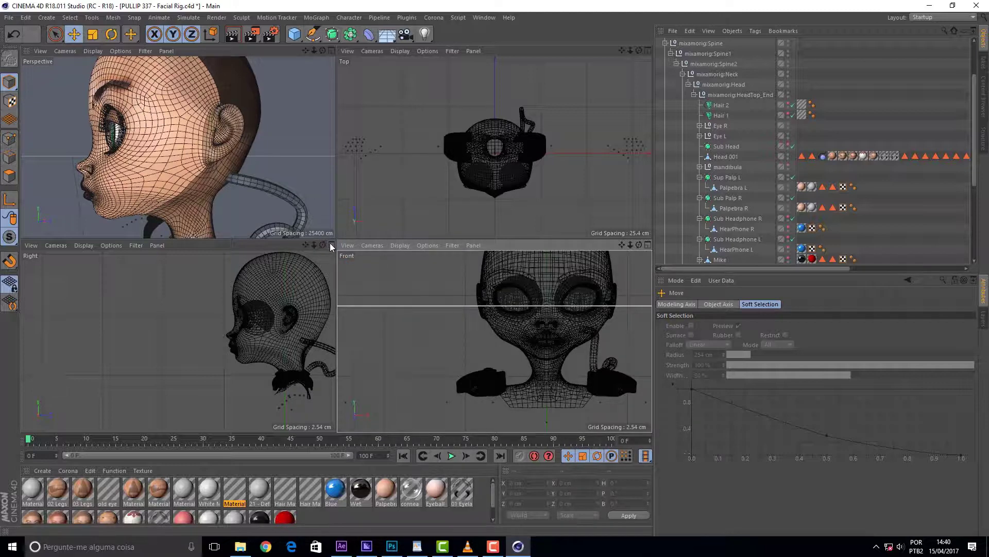
pyautogui.click(332, 245)
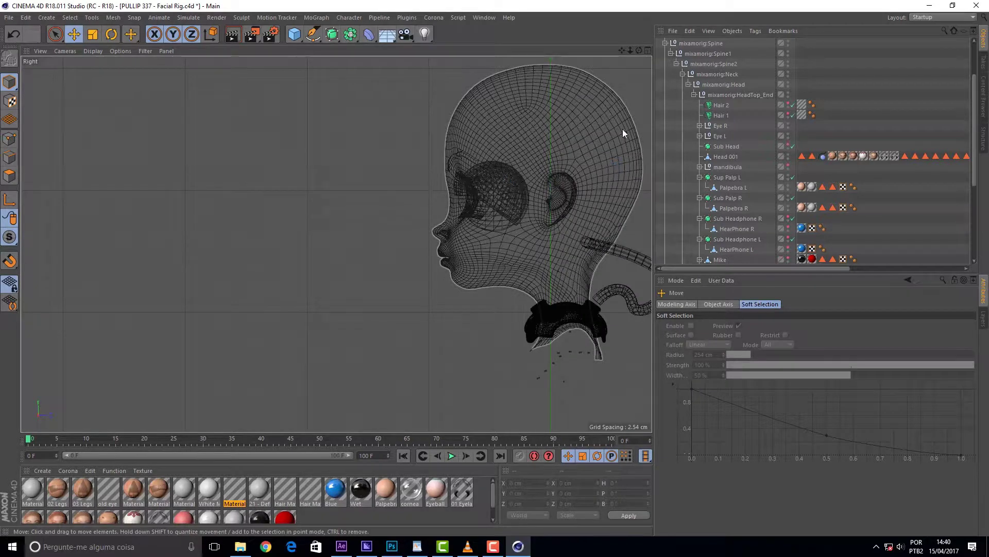
# - Zoom the single Right view in on the doll's wireframe head
pyautogui.scroll(3, 623, 122)
pyautogui.scroll(-2, 623, 122)
pyautogui.scroll(-1, 625, 123)
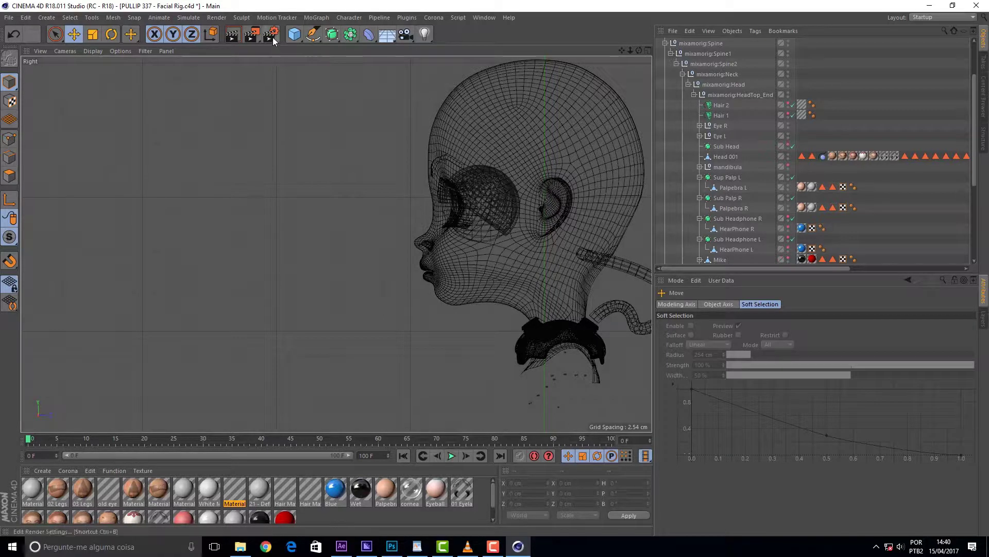
pyautogui.click(313, 20)
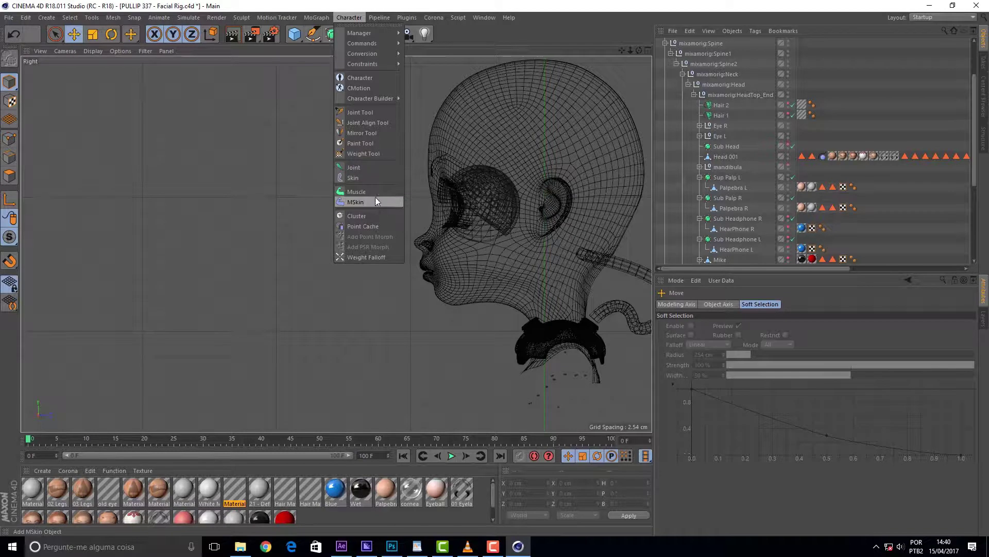
# - Draw a Root null with Joint and Joint.1 from the neck up to the ear in the Right view
pyautogui.click(367, 115)
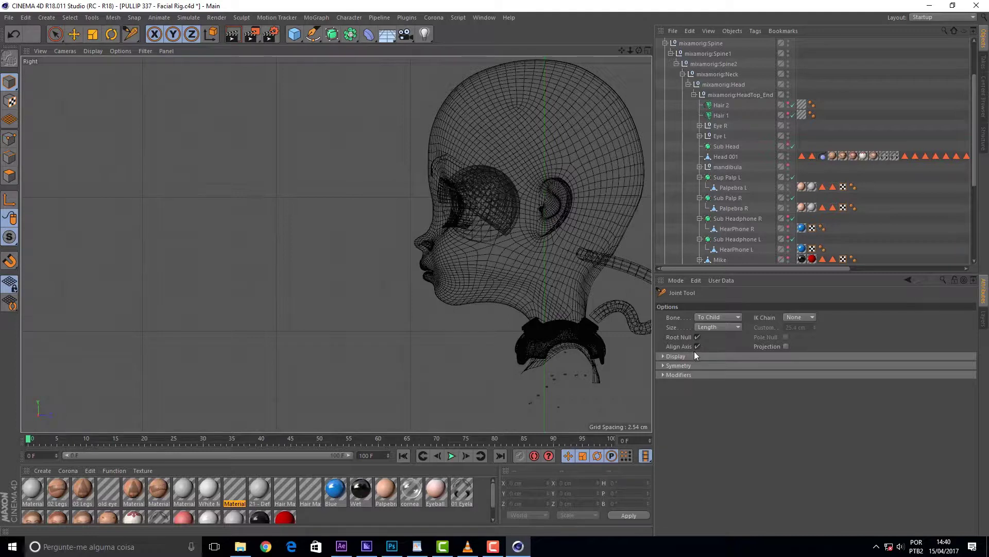
pyautogui.keyDown('ctrl'); pyautogui.click(568, 352); pyautogui.keyUp('ctrl')
pyautogui.keyDown('ctrl'); pyautogui.moveTo(568, 352); pyautogui.dragTo(533, 212); pyautogui.keyUp('ctrl')
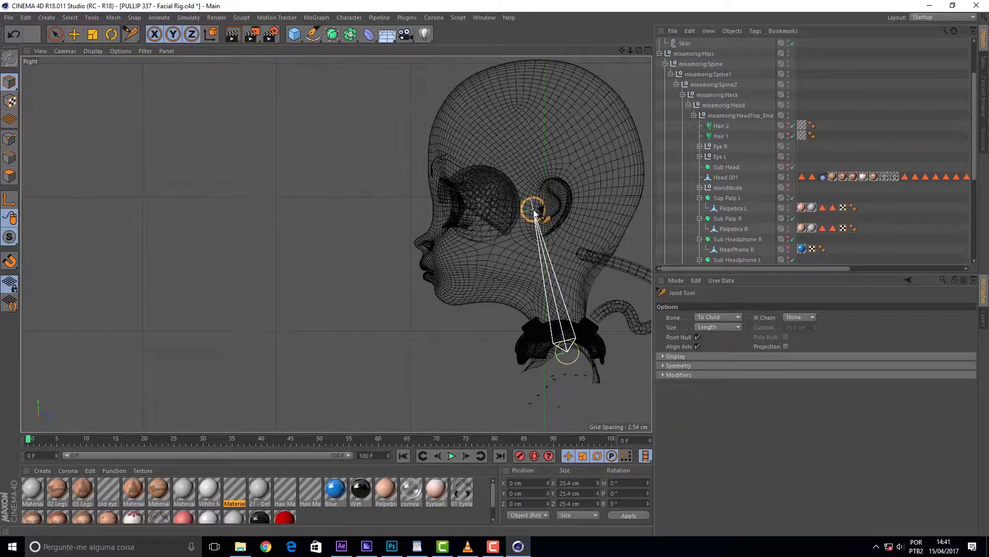
pyautogui.keyDown('ctrl'); pyautogui.moveTo(534, 212); pyautogui.dragTo(533, 210); pyautogui.keyUp('ctrl')
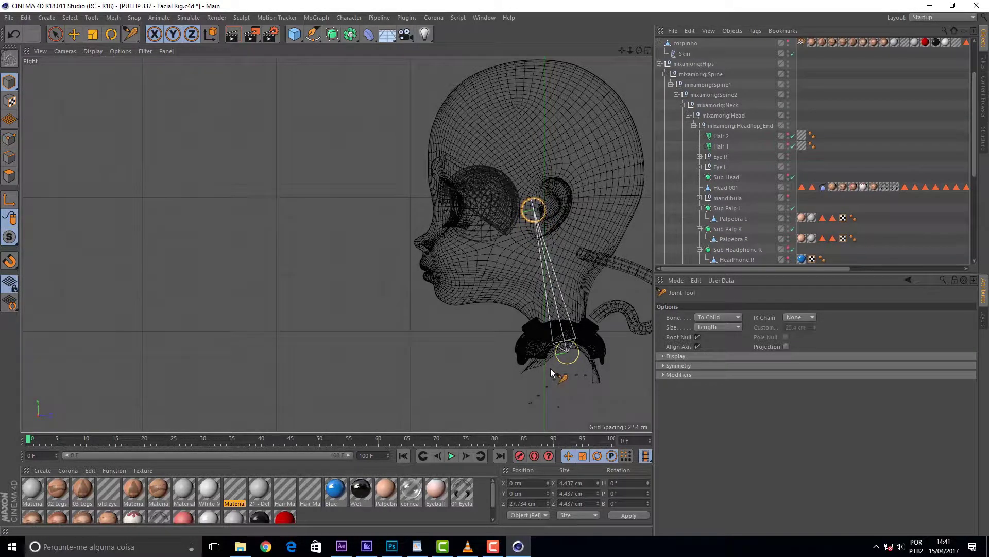
pyautogui.scroll(-4, 738, 129)
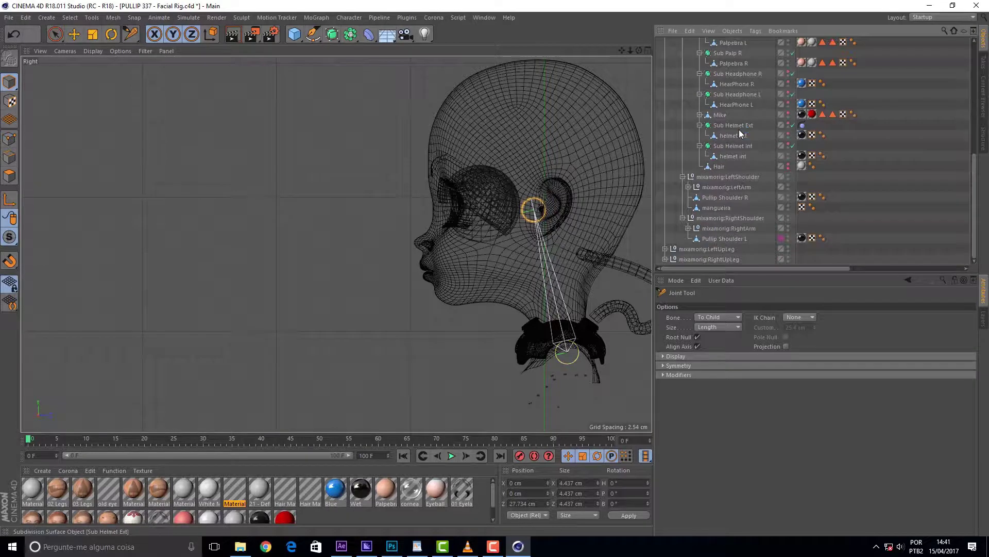
pyautogui.scroll(5, 739, 129)
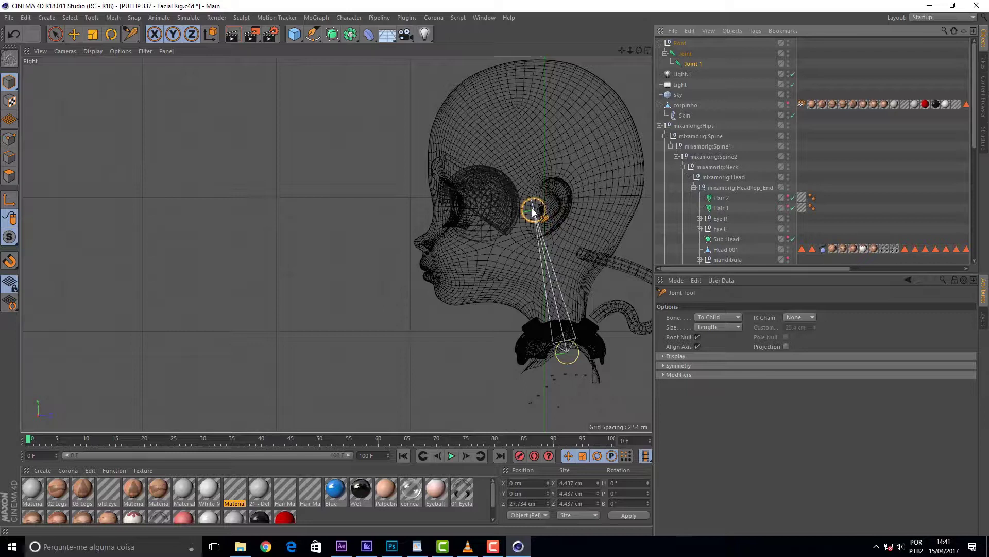
pyautogui.keyDown('ctrl'); pyautogui.moveTo(532, 208); pyautogui.dragTo(541, 80); pyautogui.keyUp('ctrl')
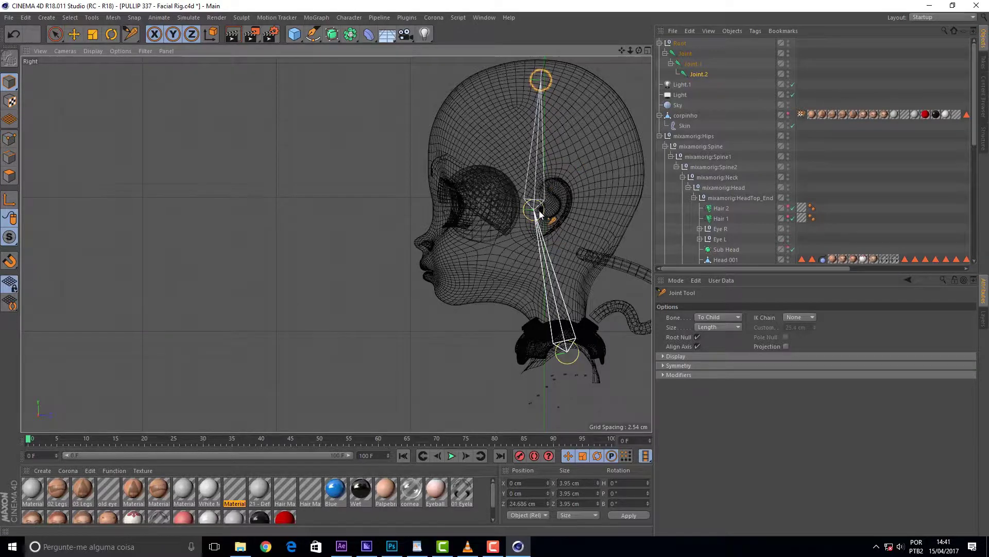
pyautogui.hotkey('ctrl', 'z')
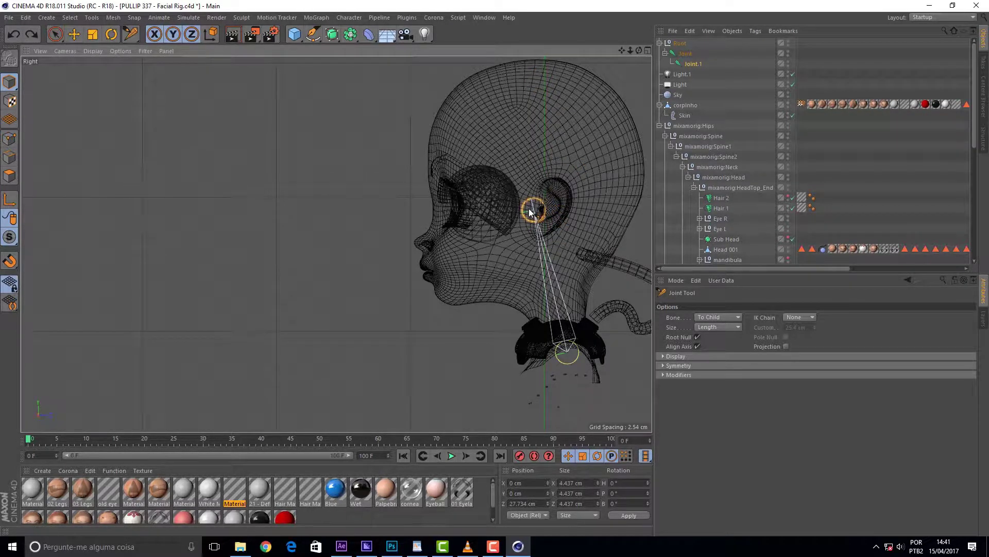
pyautogui.keyDown('ctrl'); pyautogui.click(529, 208); pyautogui.keyUp('ctrl')
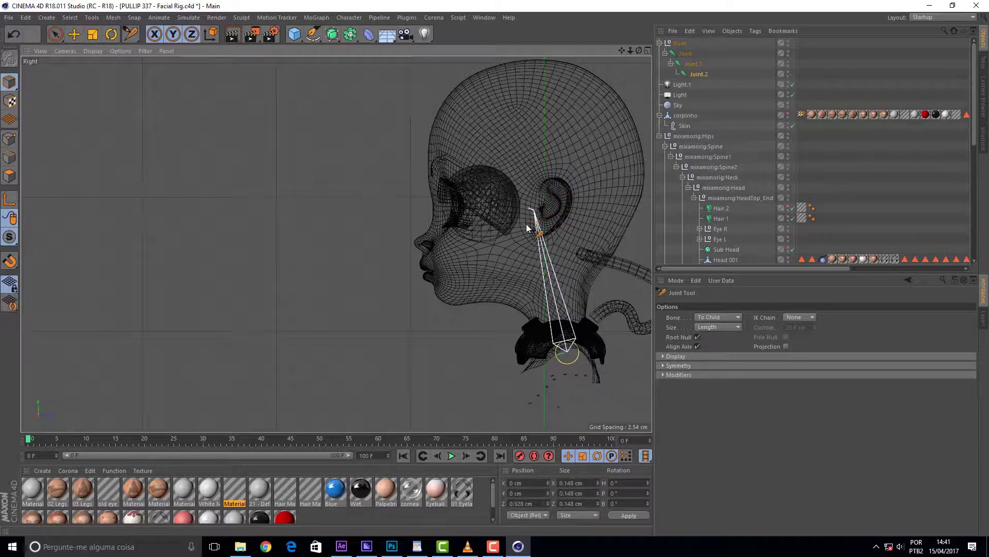
pyautogui.hotkey('ctrl', 'z')
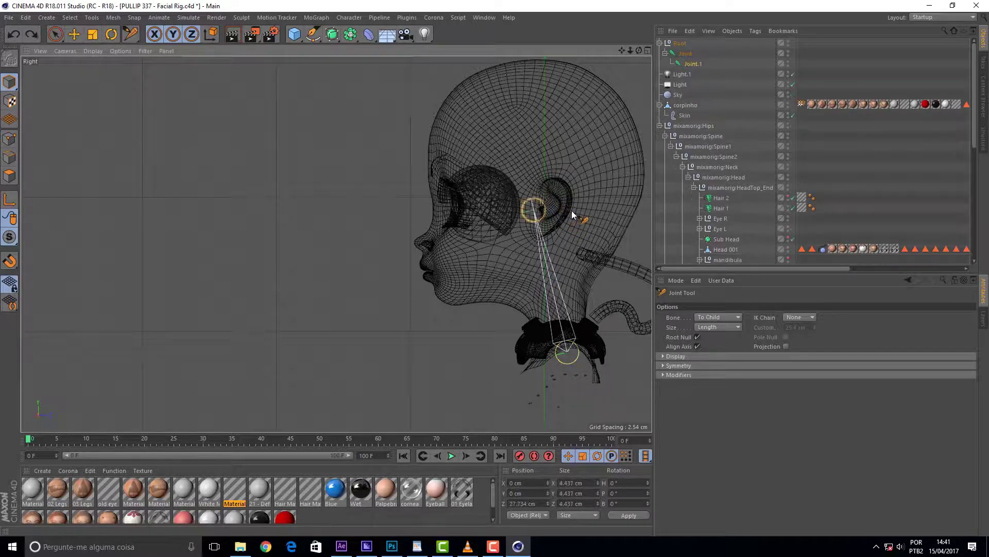
pyautogui.click(554, 208)
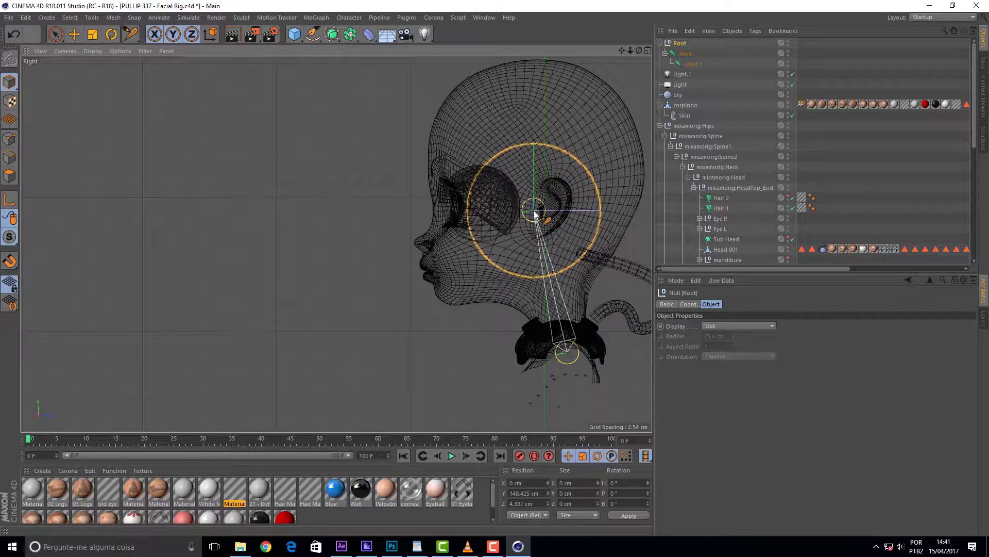
# - Extend the chain with Joint.2 from the ear joint up to the top of the head
pyautogui.keyDown('ctrl'); pyautogui.click(535, 212); pyautogui.keyUp('ctrl')
pyautogui.keyDown('ctrl'); pyautogui.moveTo(536, 212); pyautogui.dragTo(554, 76); pyautogui.keyUp('ctrl')
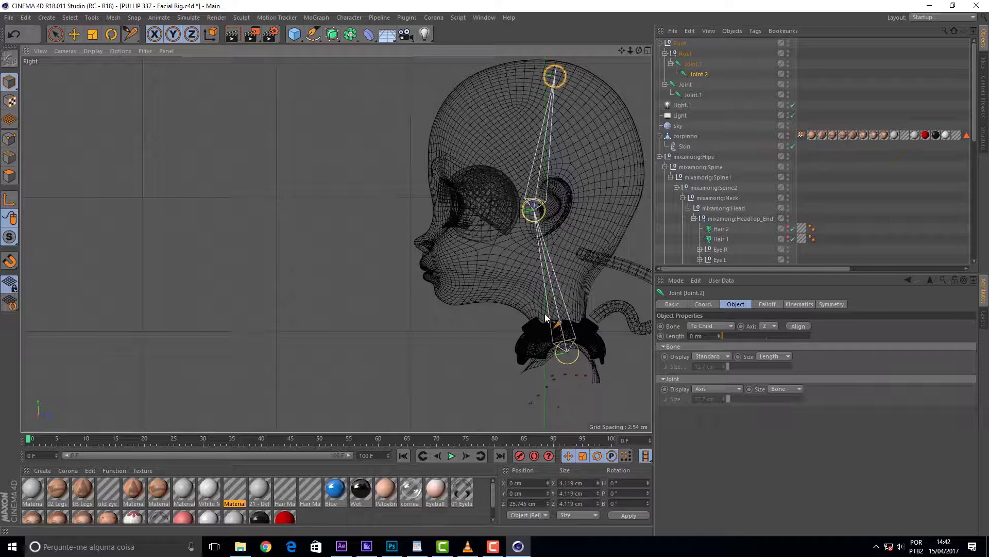
pyautogui.scroll(-5, 707, 180)
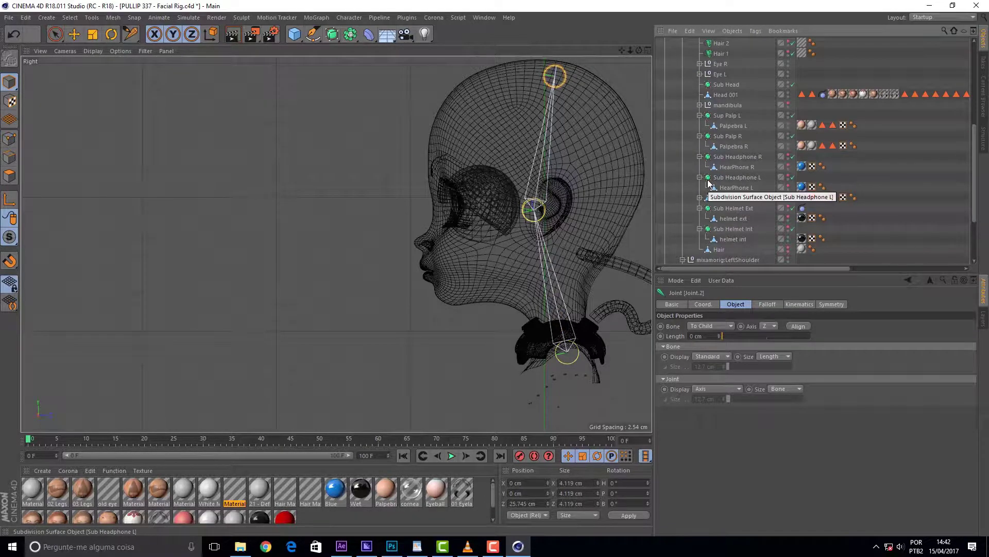
# - Expand mandibula and unhide the teeth inf object in the viewport
pyautogui.scroll(1, 747, 178)
pyautogui.scroll(1, 745, 185)
pyautogui.scroll(1, 753, 184)
pyautogui.scroll(1, 754, 181)
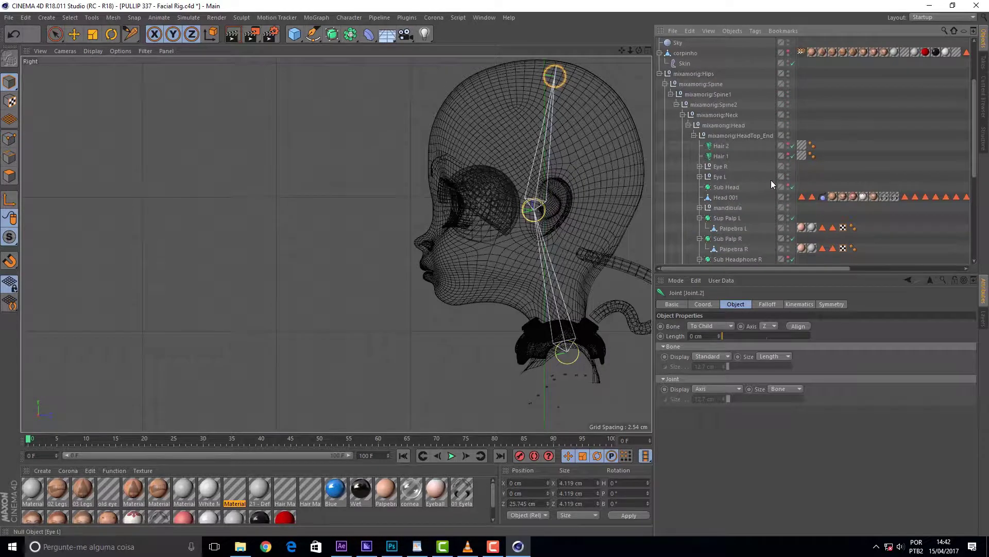
pyautogui.scroll(-4, 762, 153)
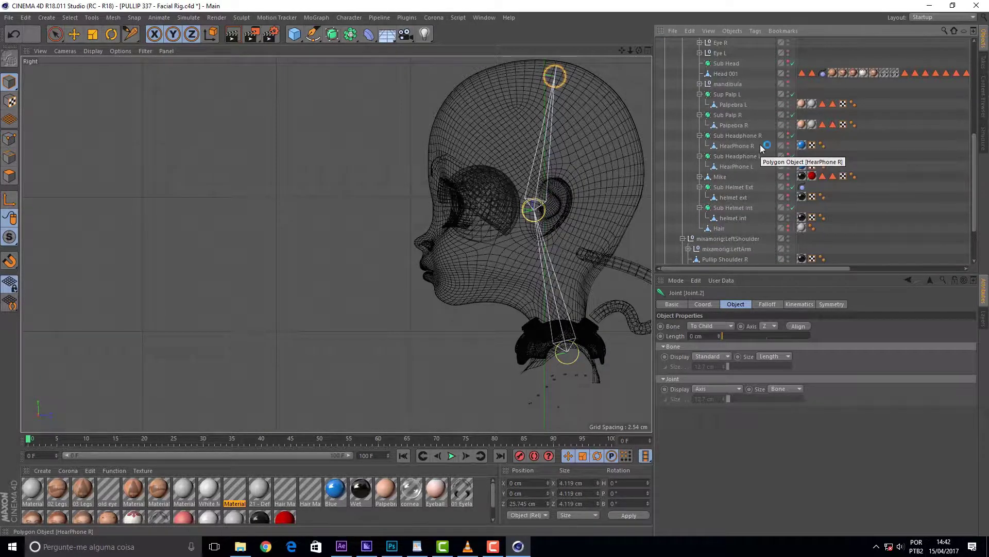
pyautogui.click(700, 84)
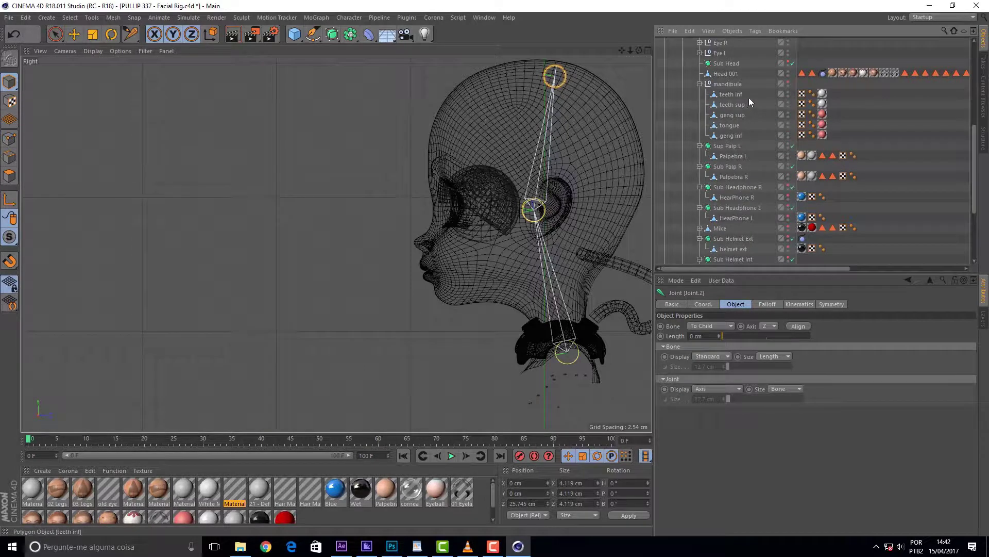
pyautogui.click(788, 94)
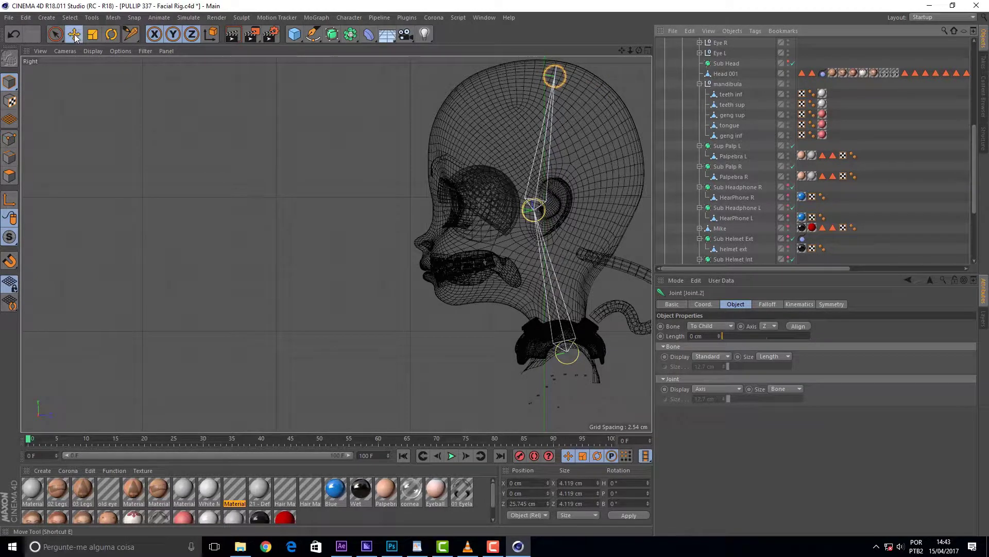
# - Raise the head-top joint above the doll's crown, to Y 5.003 cm and Z 32.708 cm
pyautogui.press('e')
pyautogui.moveTo(557, 78); pyautogui.dragTo(556, 63)
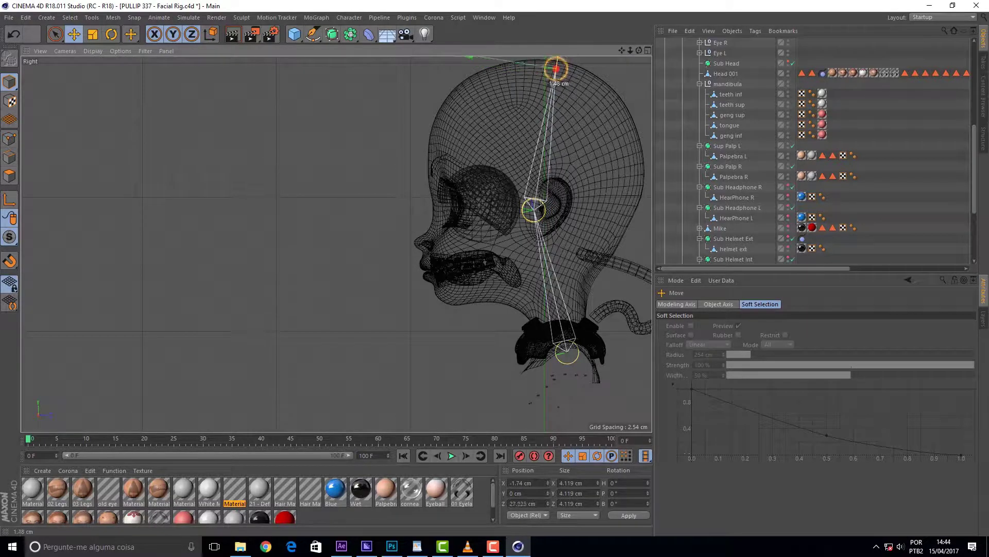
pyautogui.moveTo(622, 50); pyautogui.dragTo(435, 108)
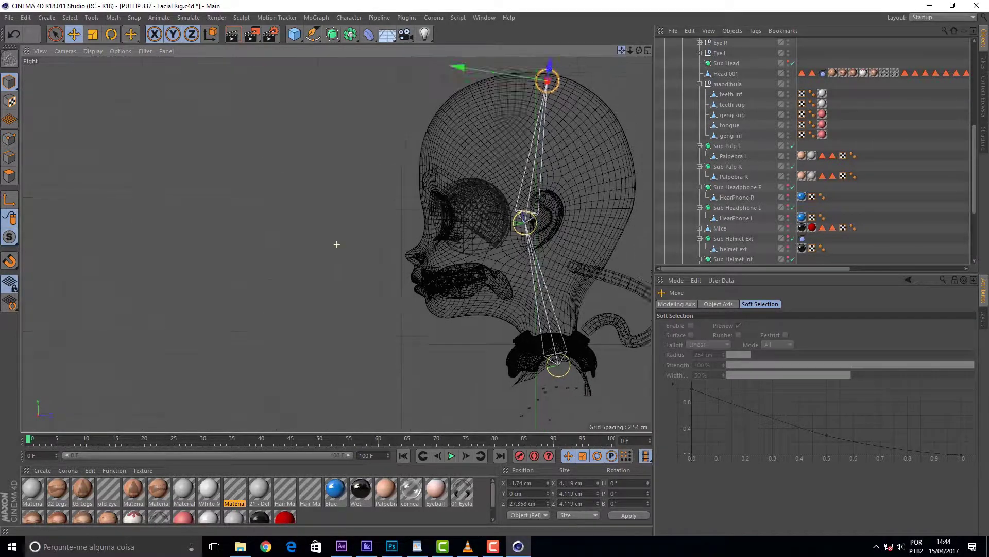
pyautogui.moveTo(390, 73); pyautogui.dragTo(368, 41)
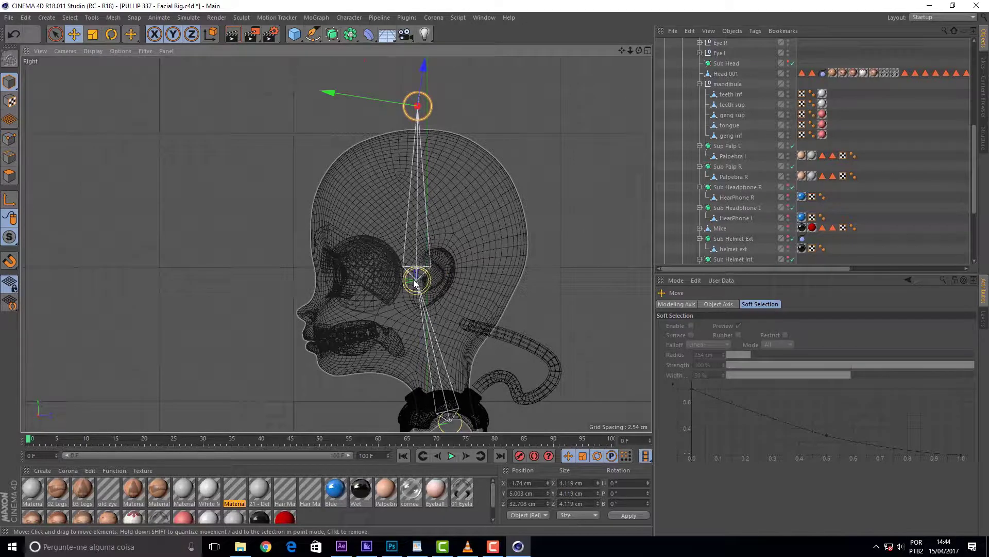
pyautogui.moveTo(975, 176)
pyautogui.mouseDown()
pyautogui.moveTo(960, 98)
pyautogui.moveTo(765, 74)
pyautogui.mouseUp()
pyautogui.click(681, 44)
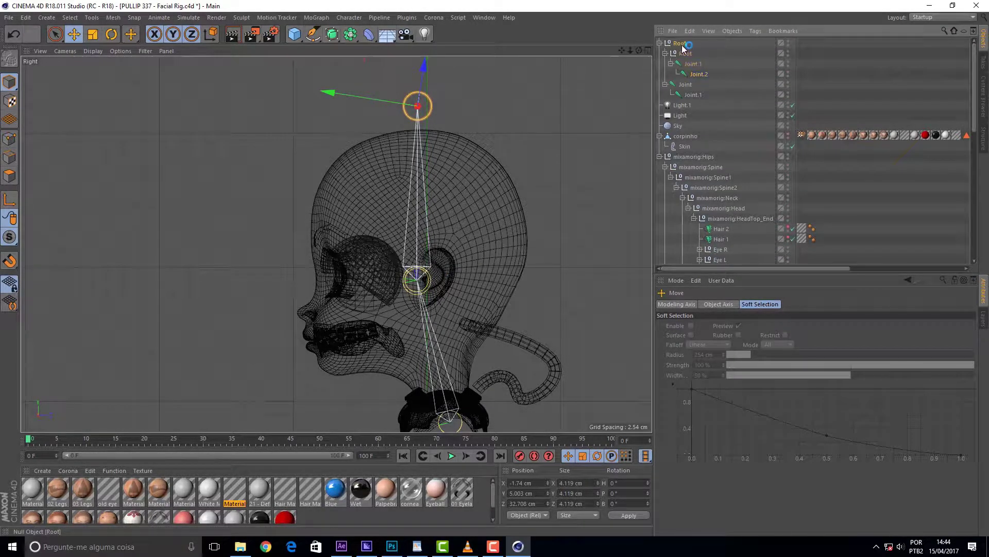
# - Rename the top null to Root Head and parent the Joint and Joint.1 chain under it
pyautogui.doubleClick(681, 43)
pyautogui.write('Head')
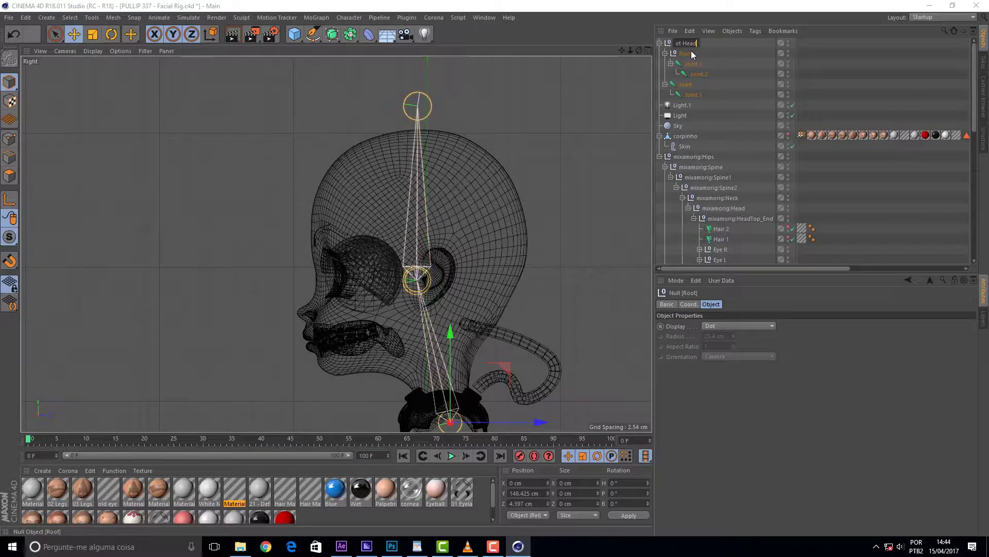
pyautogui.press('Return')
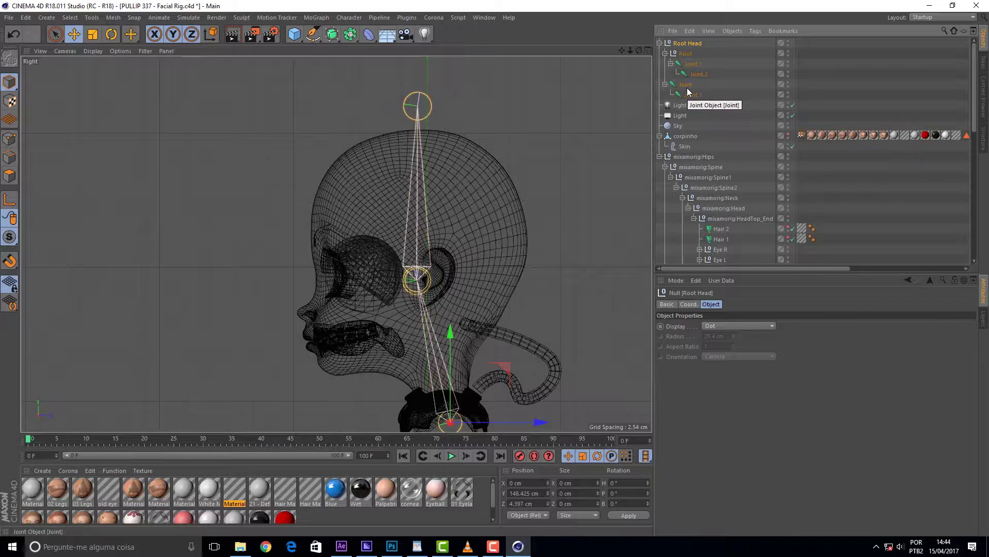
pyautogui.moveTo(688, 89); pyautogui.dragTo(693, 98)
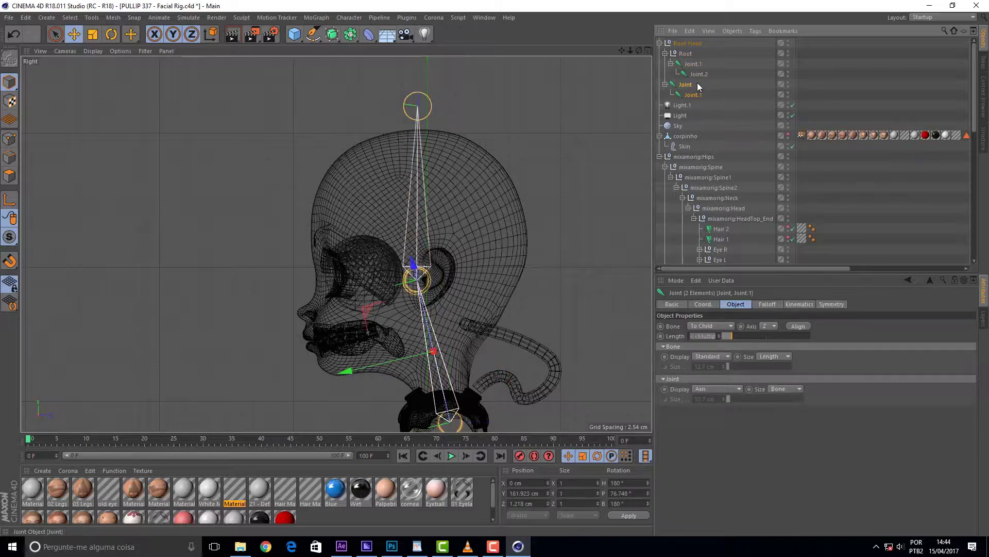
pyautogui.hotkey('ctrl', 'shift', 'a')
pyautogui.moveTo(692, 92); pyautogui.dragTo(693, 46)
pyautogui.click(688, 75)
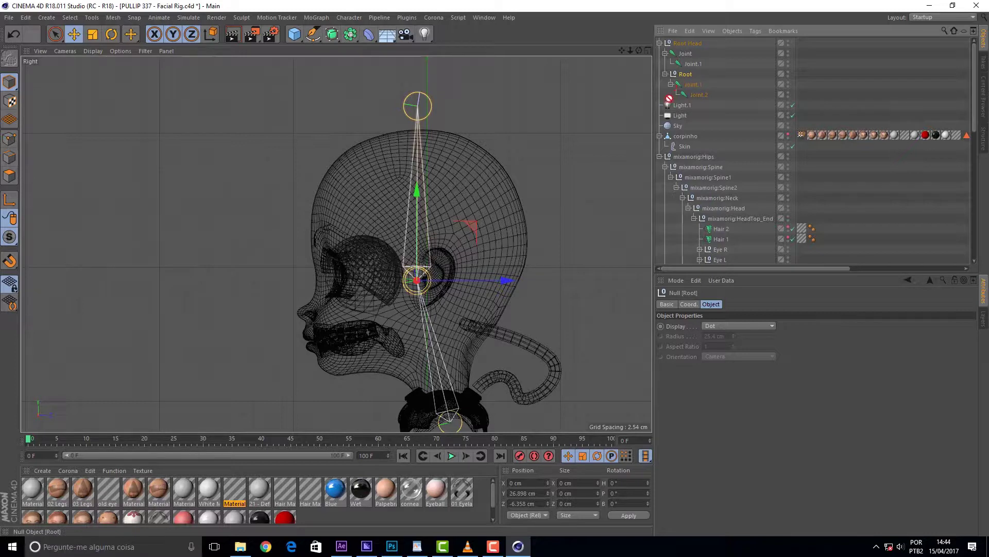
# - Move the lower chain's null to the top of the list and rename it Root Neck
pyautogui.moveTo(686, 79); pyautogui.dragTo(695, 41)
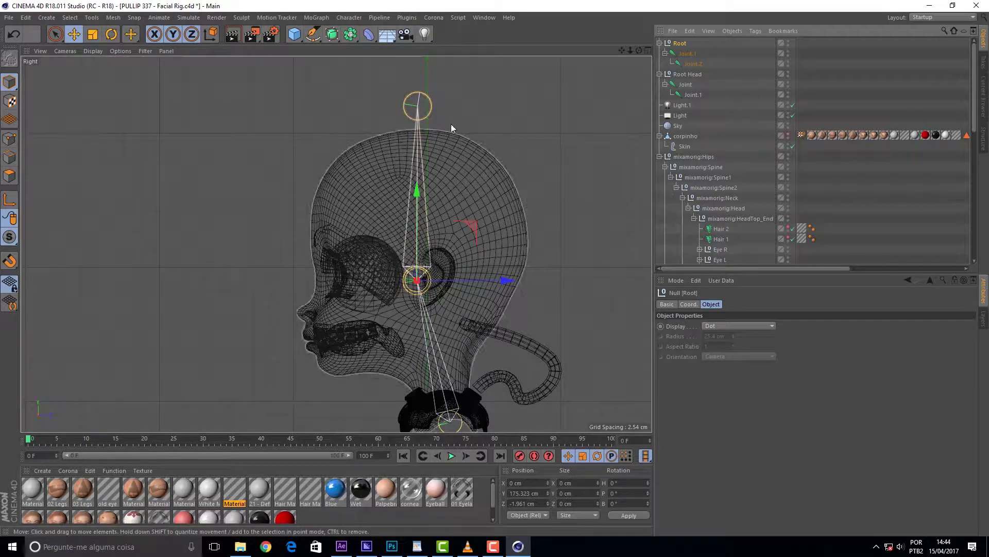
pyautogui.moveTo(697, 78); pyautogui.dragTo(695, 42)
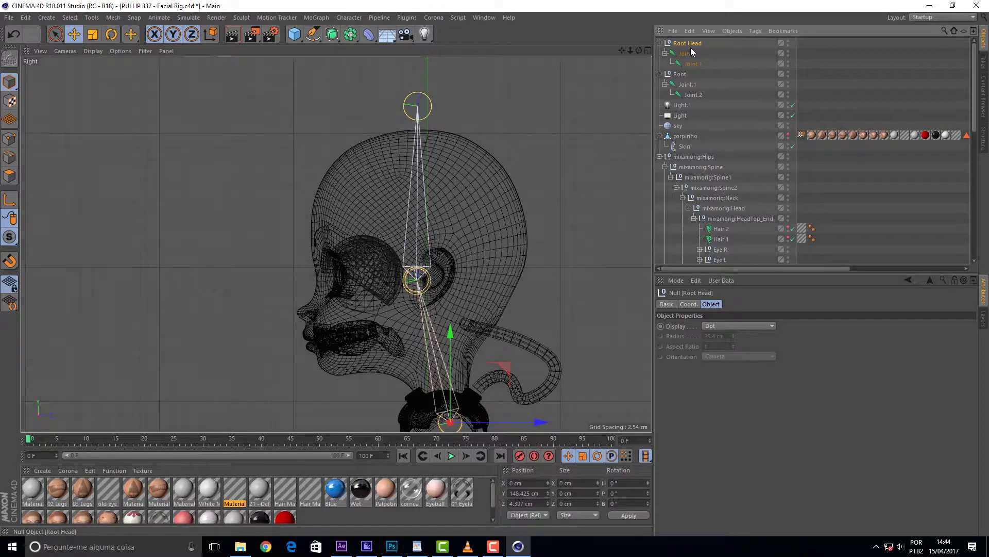
pyautogui.doubleClick(707, 43)
pyautogui.moveTo(695, 53); pyautogui.dragTo(693, 54)
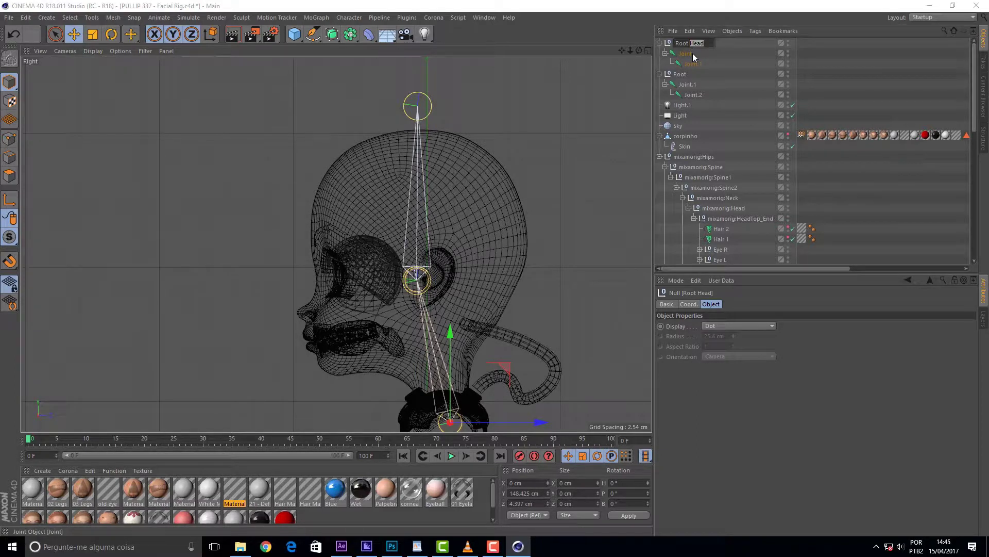
pyautogui.write('Nk')
pyautogui.press('Return')
# - Rename Root to Root Head, list it above Root Neck, and hide Root Neck's bones
pyautogui.doubleClick(682, 75)
pyautogui.write('Hea')
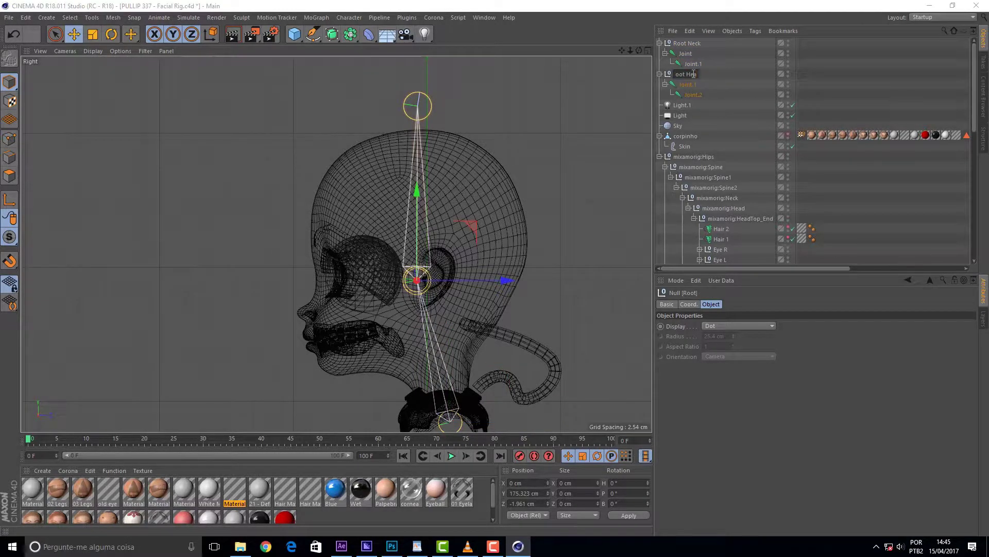
pyautogui.write('d')
pyautogui.press('Return')
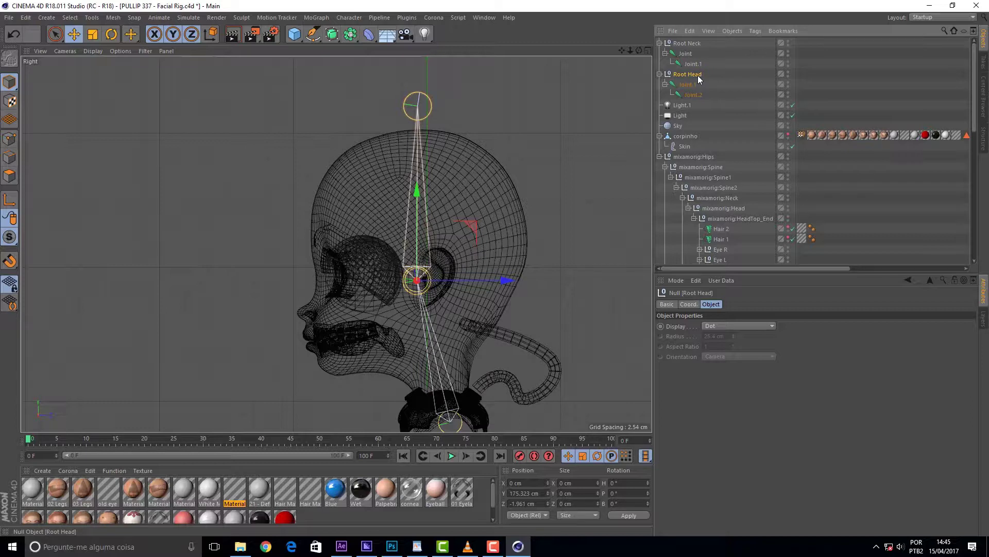
pyautogui.moveTo(692, 75); pyautogui.dragTo(697, 40)
pyautogui.keyDown('ctrl'); pyautogui.click(788, 74); pyautogui.keyUp('ctrl')
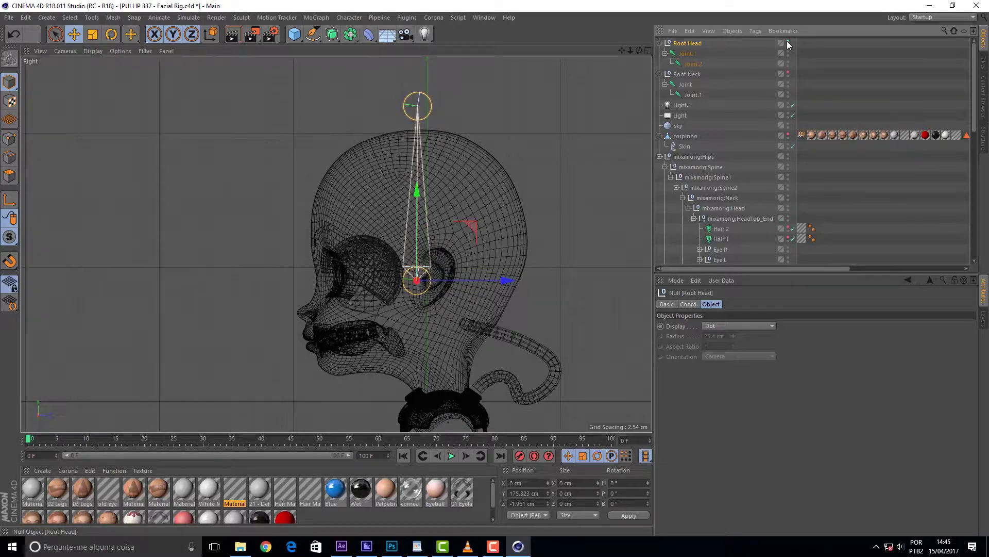
# - Show the neck bones again and rename the head joints Joint Head 01 and Joint Head 02
pyautogui.click(788, 74)
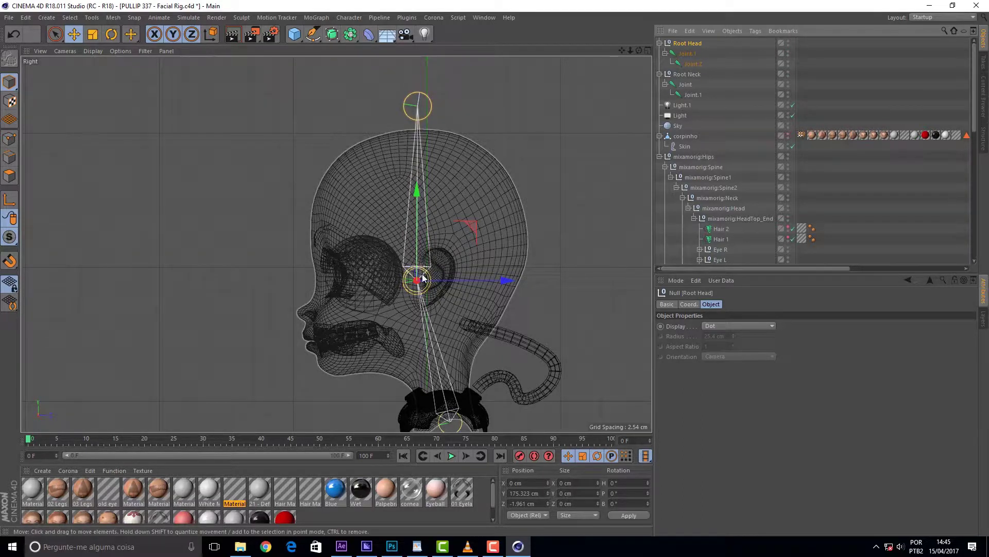
pyautogui.click(694, 54)
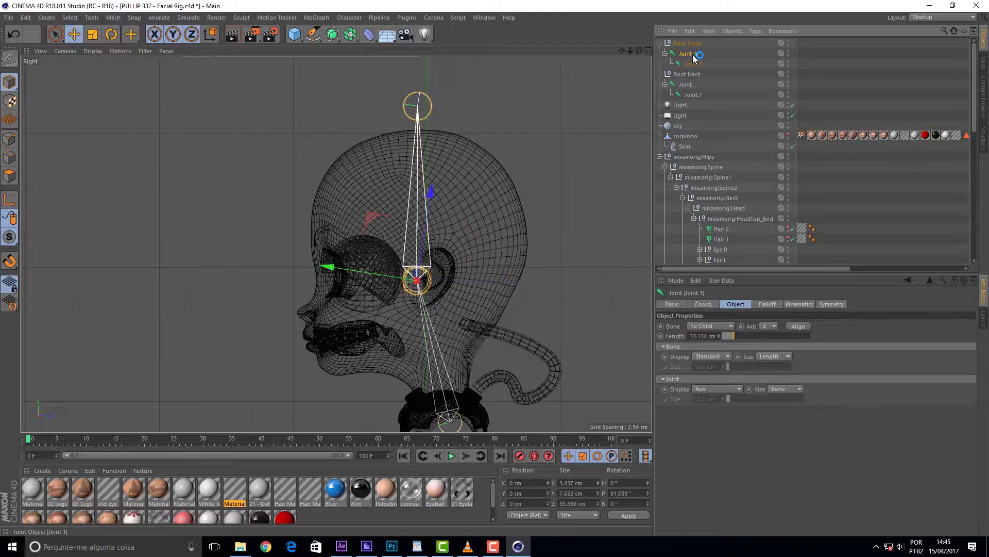
pyautogui.doubleClick(694, 54)
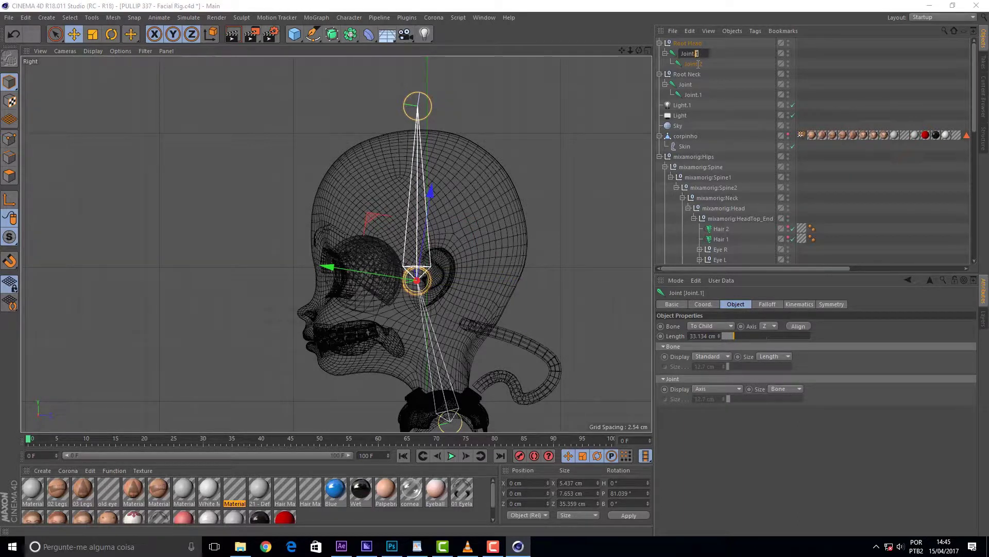
pyautogui.write(': Hea')
pyautogui.write('d 01')
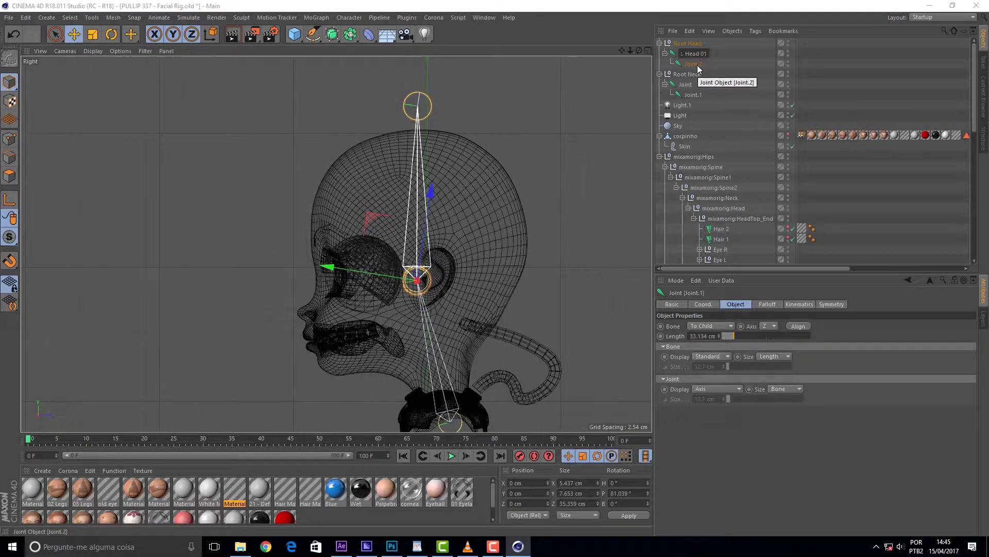
pyautogui.press('Return')
pyautogui.click(697, 64)
pyautogui.doubleClick(700, 64)
pyautogui.write('Joint Head 0')
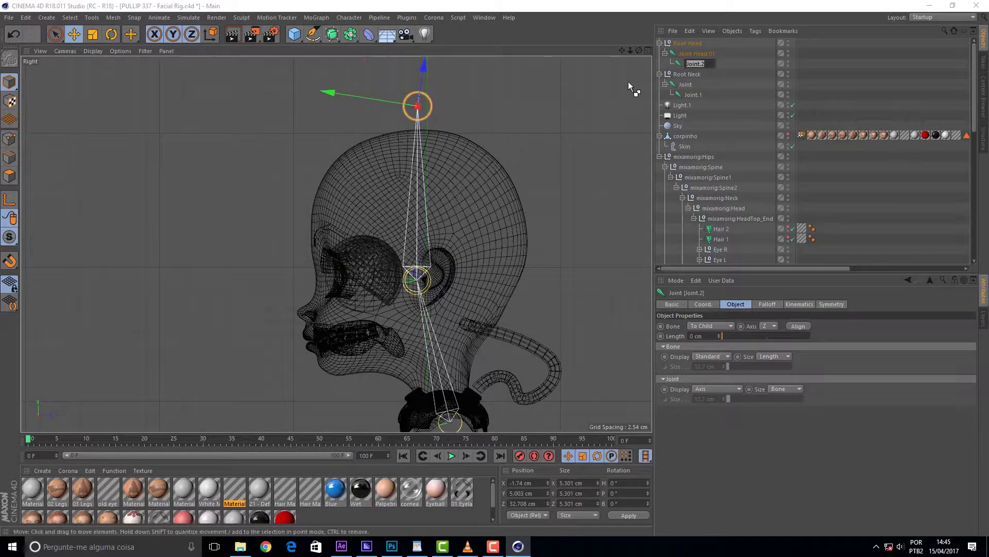
pyautogui.write('2')
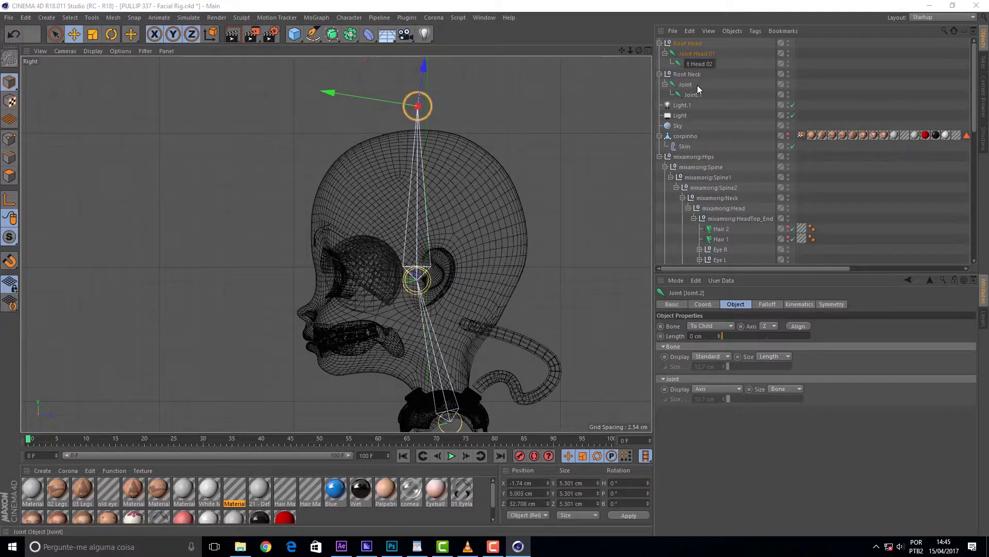
pyautogui.press('Return')
# - Rename the neck joints Joint Neck 01 and Joint Neck 02
pyautogui.click(691, 84)
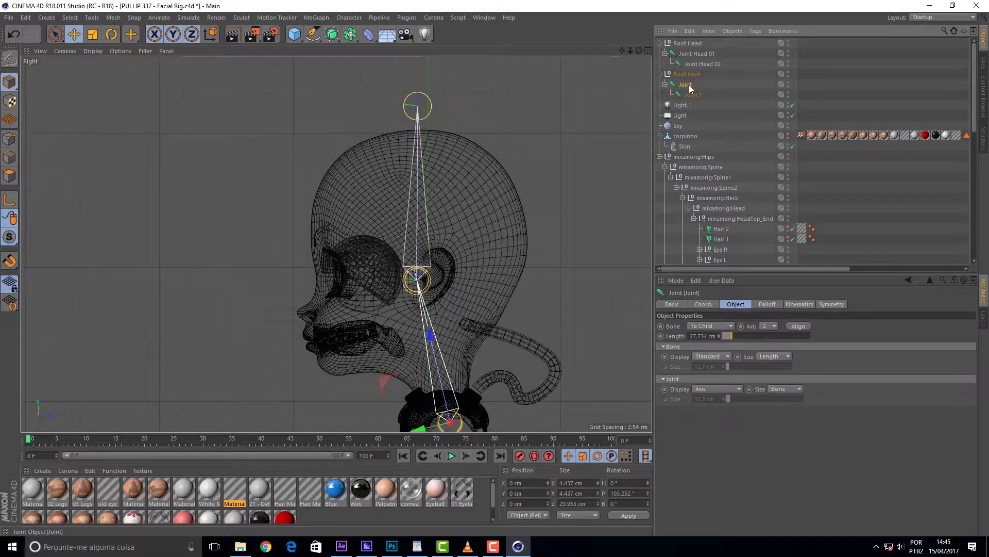
pyautogui.doubleClick(690, 86)
pyautogui.write('Head 0')
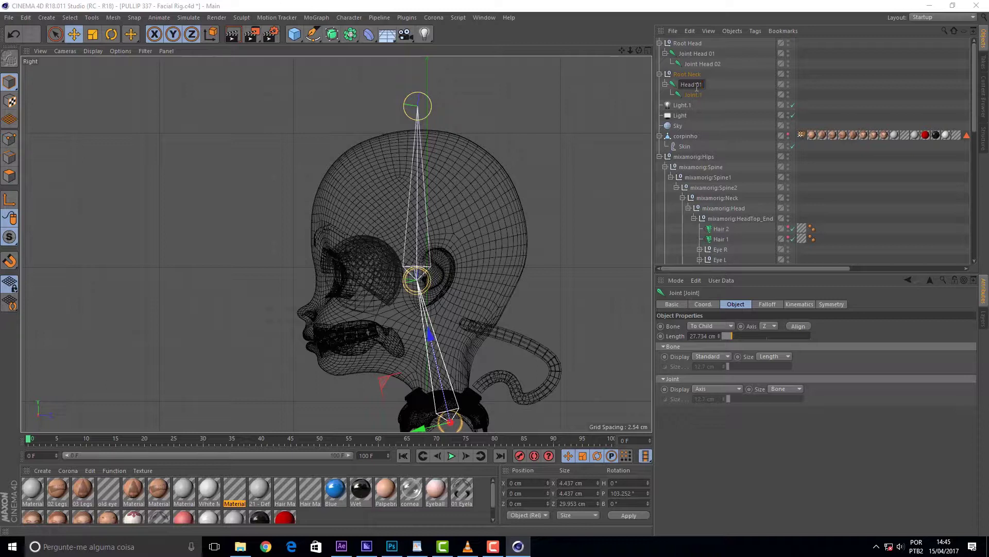
pyautogui.hotkey('ctrl', 'a')
pyautogui.write('Joint Neck')
pyautogui.write(' 01')
pyautogui.press('Return')
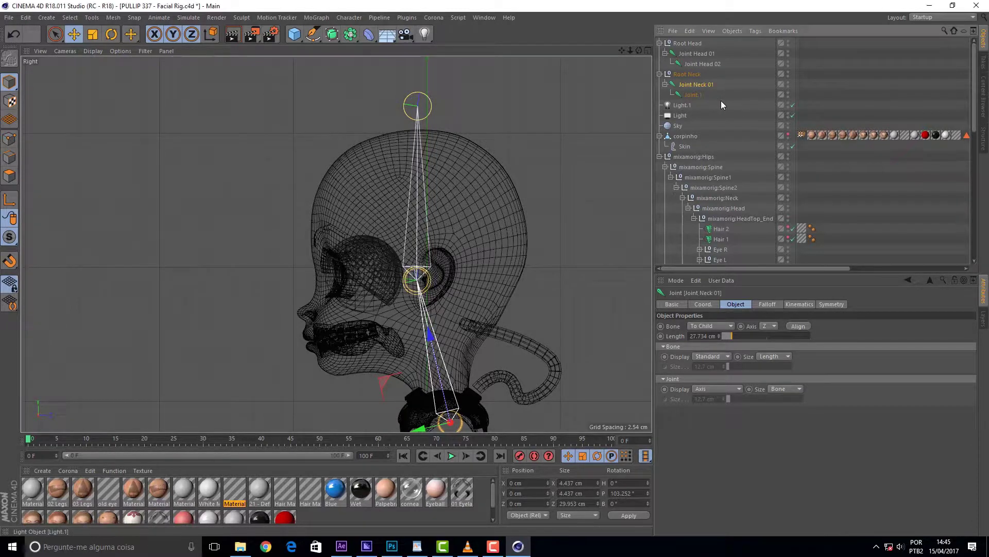
pyautogui.doubleClick(695, 95)
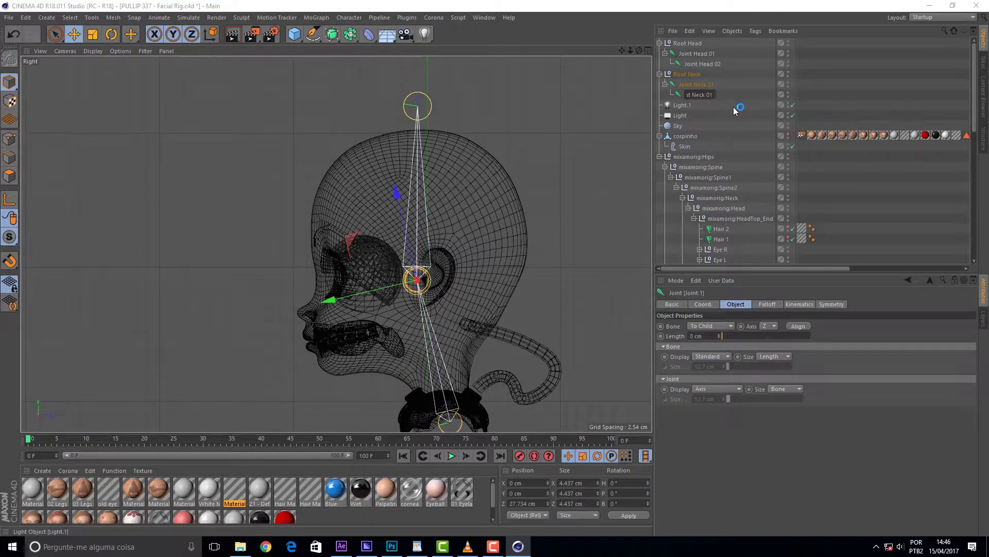
pyautogui.write('Joint Neck 02')
pyautogui.press('Return')
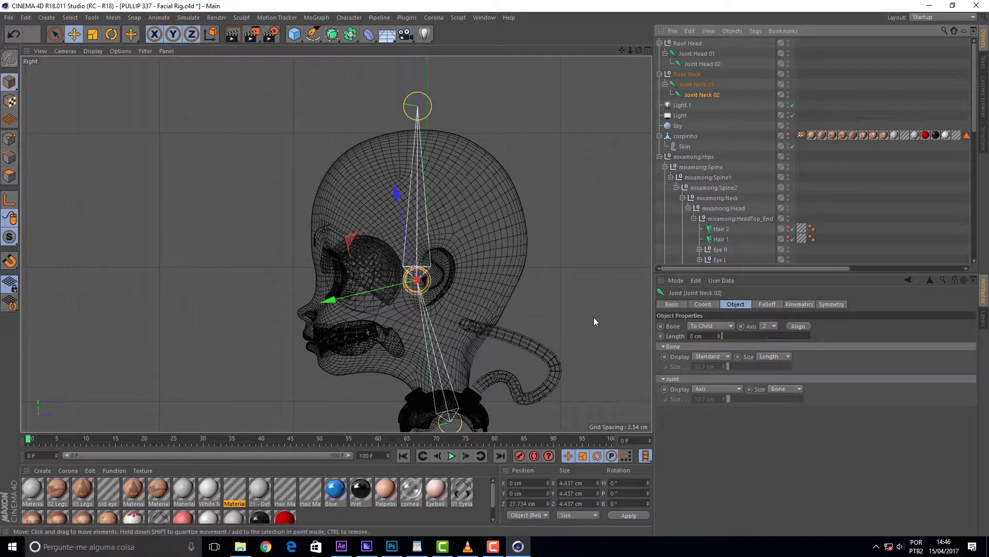
pyautogui.click(518, 546)
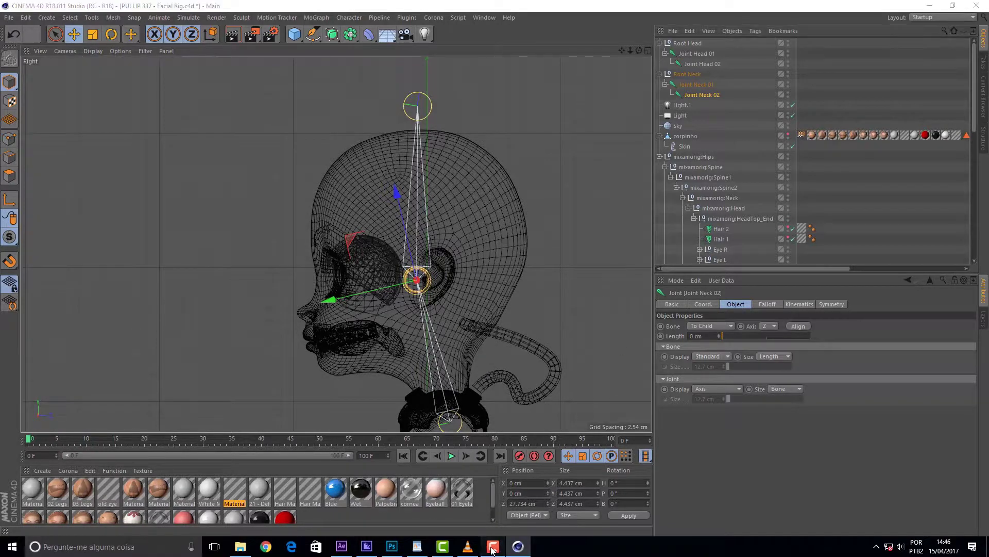